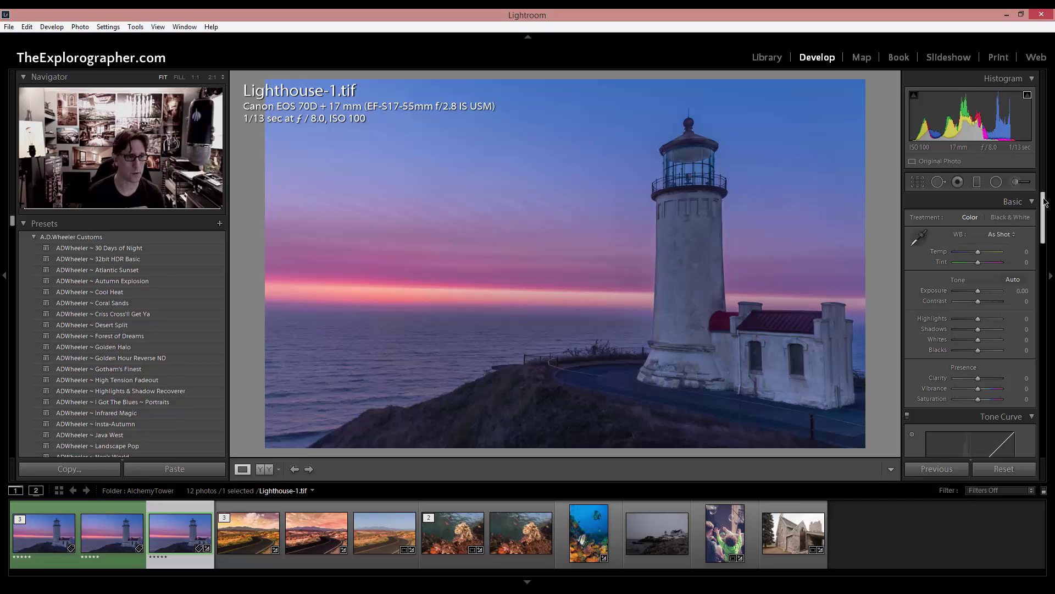
# Review the lighthouse photo's lens corrections, from the profile and chromatic aberration settings to the manual transform settings
pyautogui.moveTo(1045, 202); pyautogui.dragTo(1044, 361)
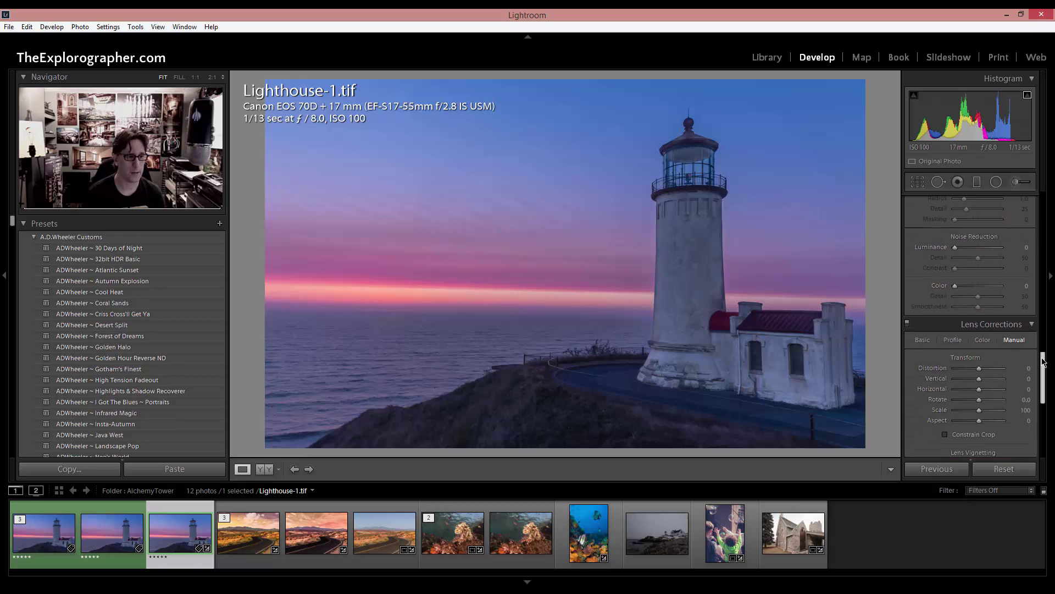
pyautogui.click(999, 328)
pyautogui.click(999, 328)
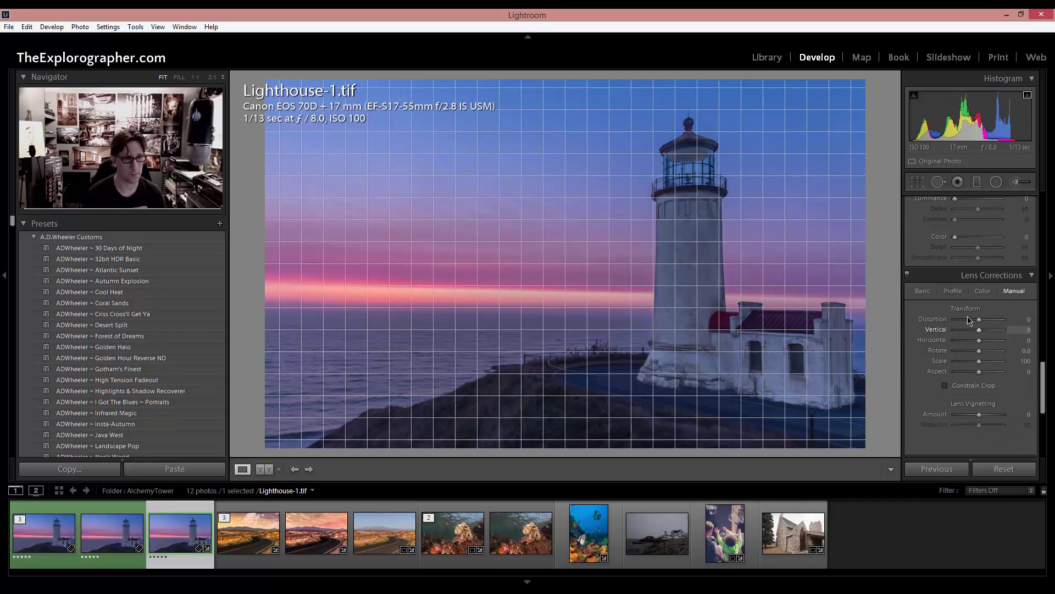
pyautogui.click(952, 291)
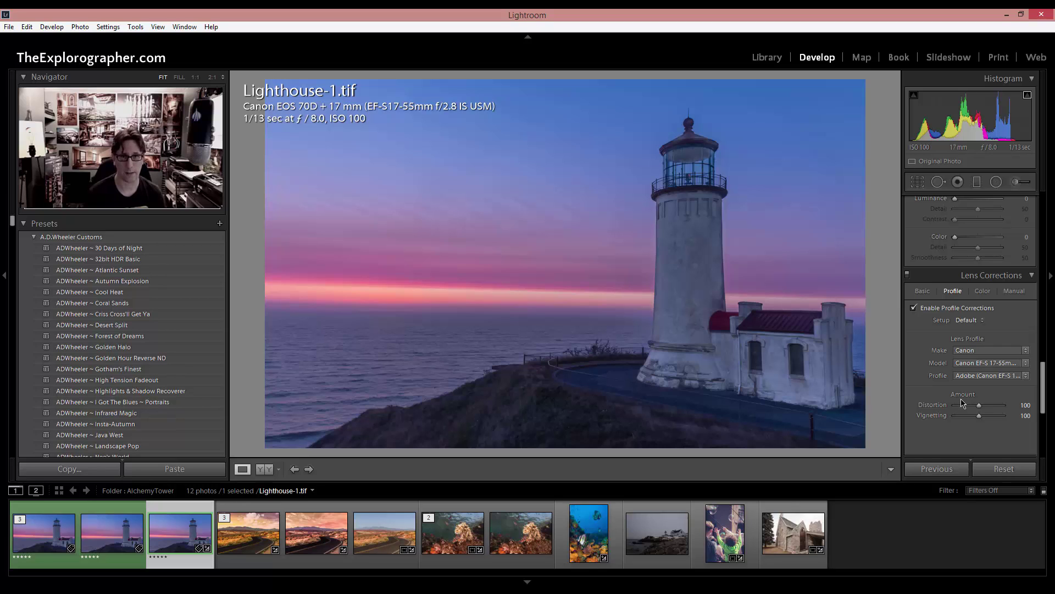
pyautogui.click(928, 310)
pyautogui.click(924, 313)
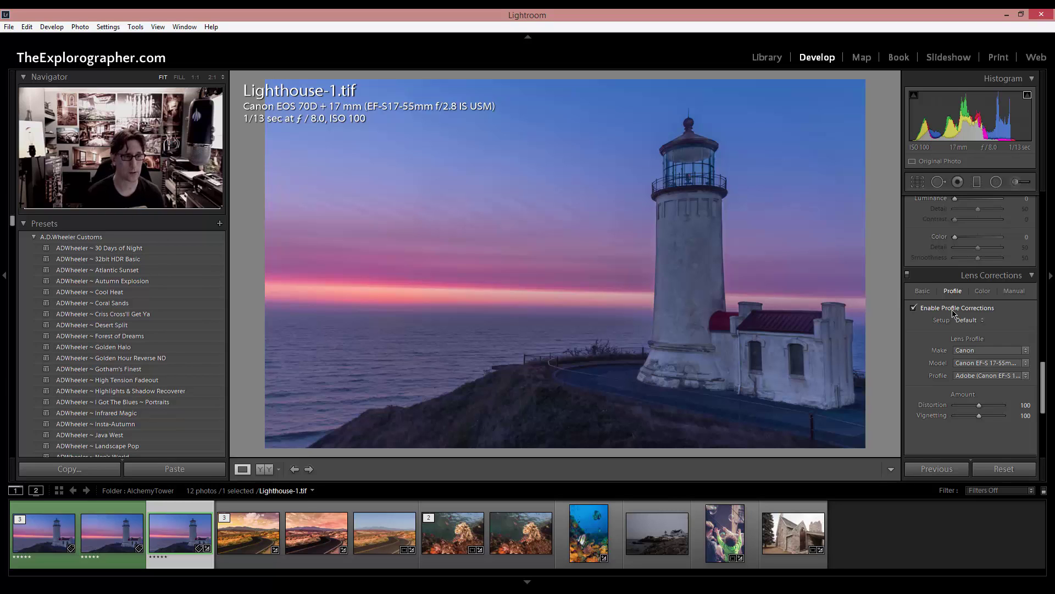
pyautogui.click(983, 291)
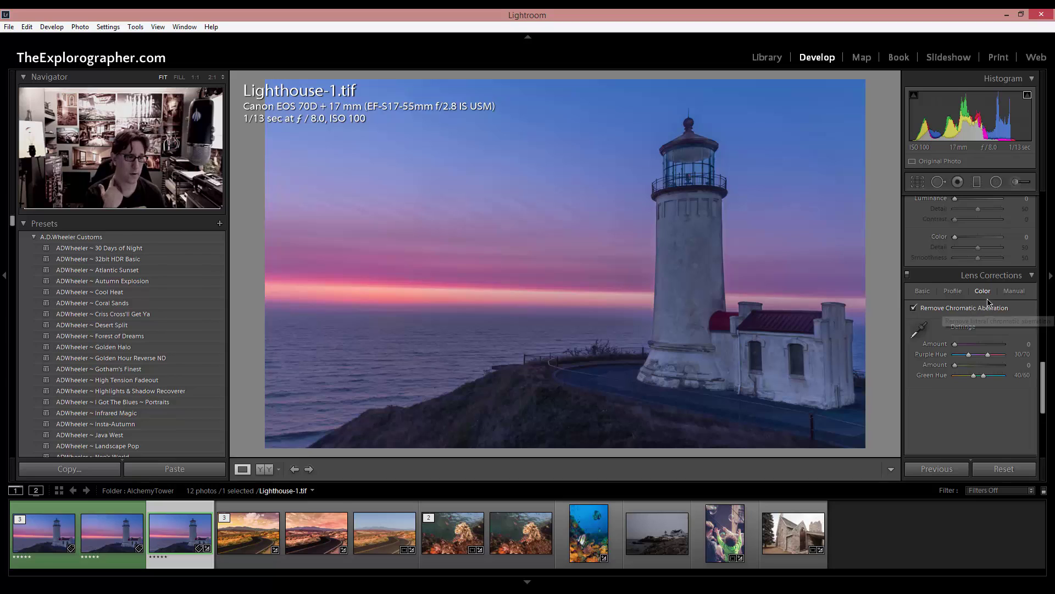
pyautogui.click(1014, 293)
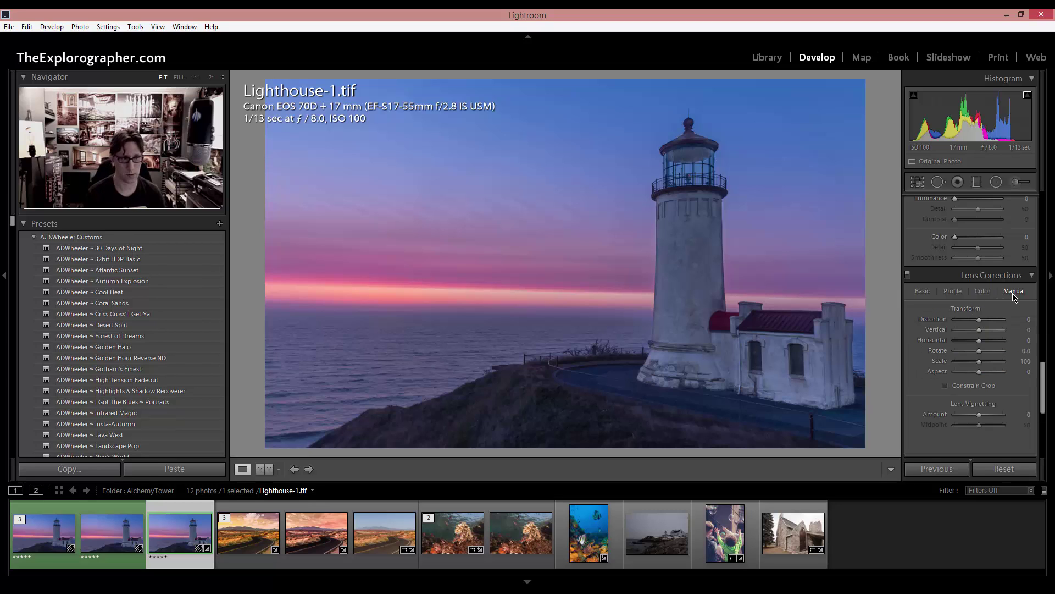
# Try correcting the lighthouse photo's perspective with Constrain Crop enabled and the Horizontal transform set to -41
pyautogui.click(968, 387)
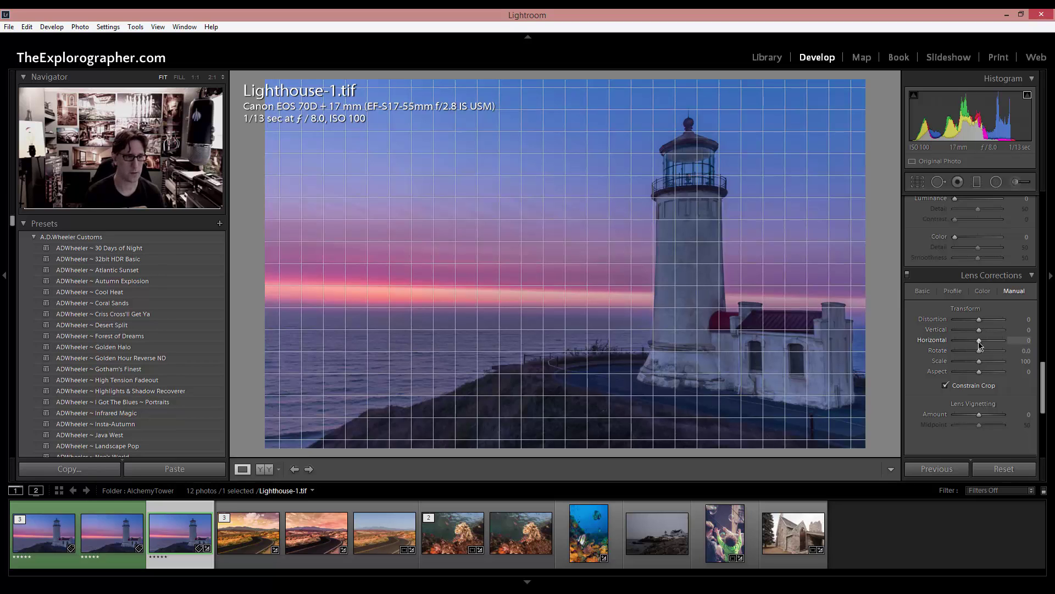
pyautogui.moveTo(978, 345); pyautogui.dragTo(973, 344)
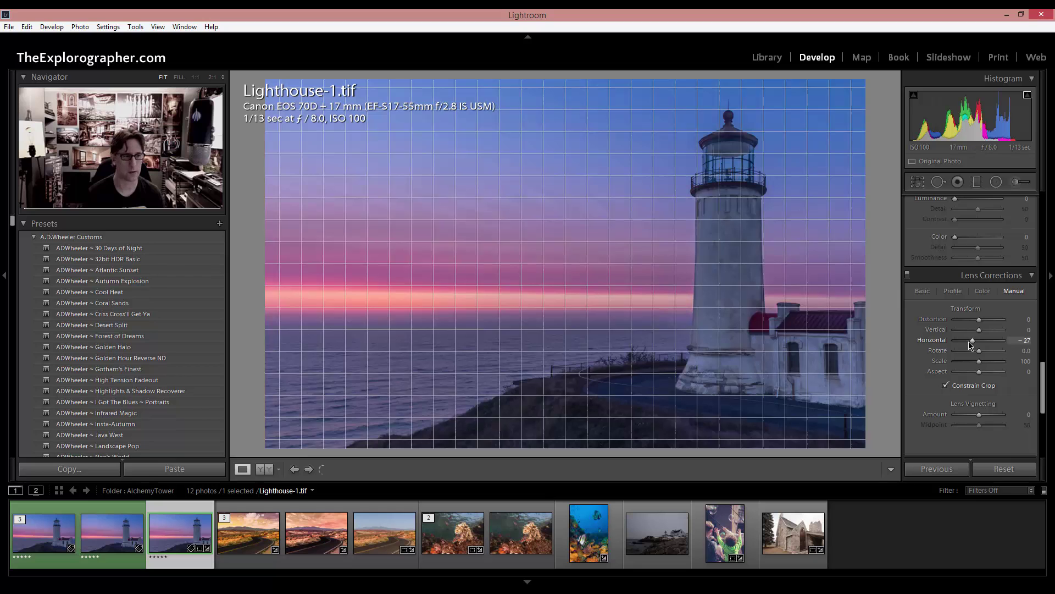
pyautogui.moveTo(973, 342)
pyautogui.mouseDown()
pyautogui.moveTo(984, 342)
pyautogui.moveTo(958, 344)
pyautogui.moveTo(990, 344)
pyautogui.moveTo(971, 345)
pyautogui.mouseUp()
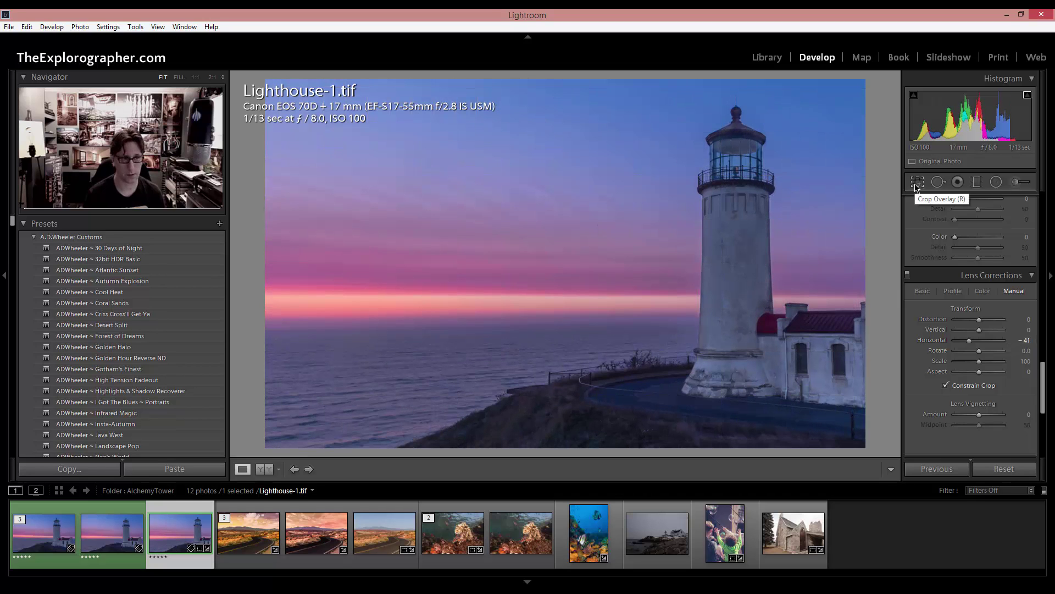
# Check the crop overlay, then reset the Horizontal transform to 0 and restore the crop to the full frame
pyautogui.click(917, 183)
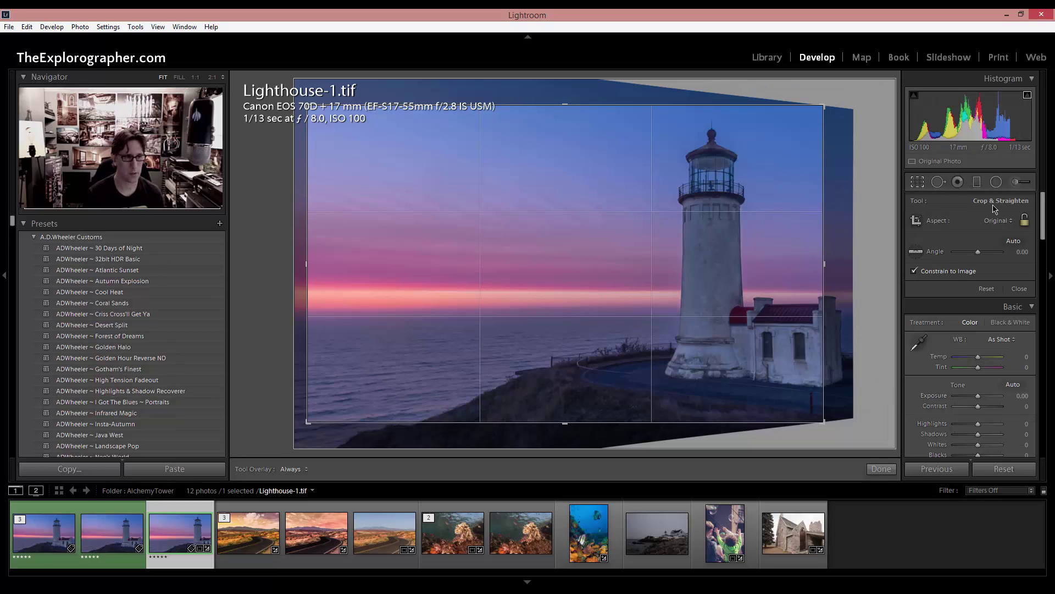
pyautogui.moveTo(1043, 210); pyautogui.dragTo(1052, 390)
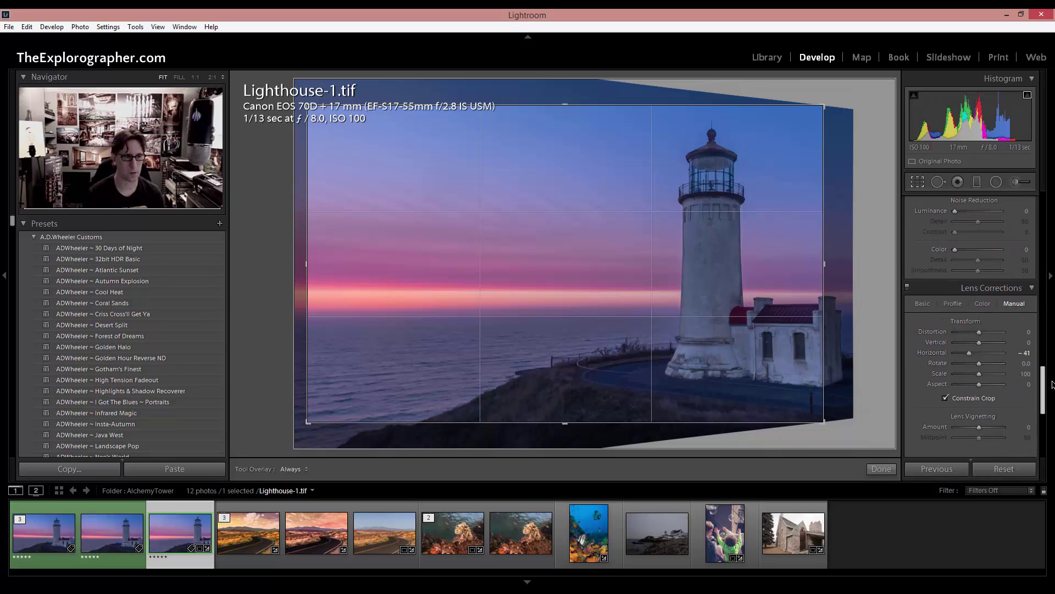
pyautogui.doubleClick(970, 354)
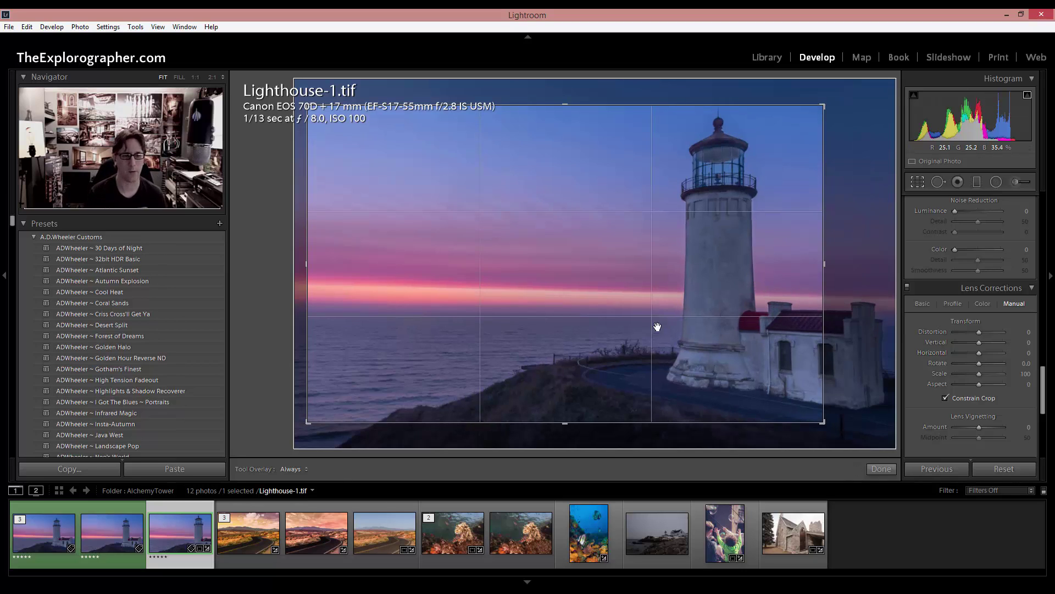
pyautogui.click(921, 184)
pyautogui.click(922, 186)
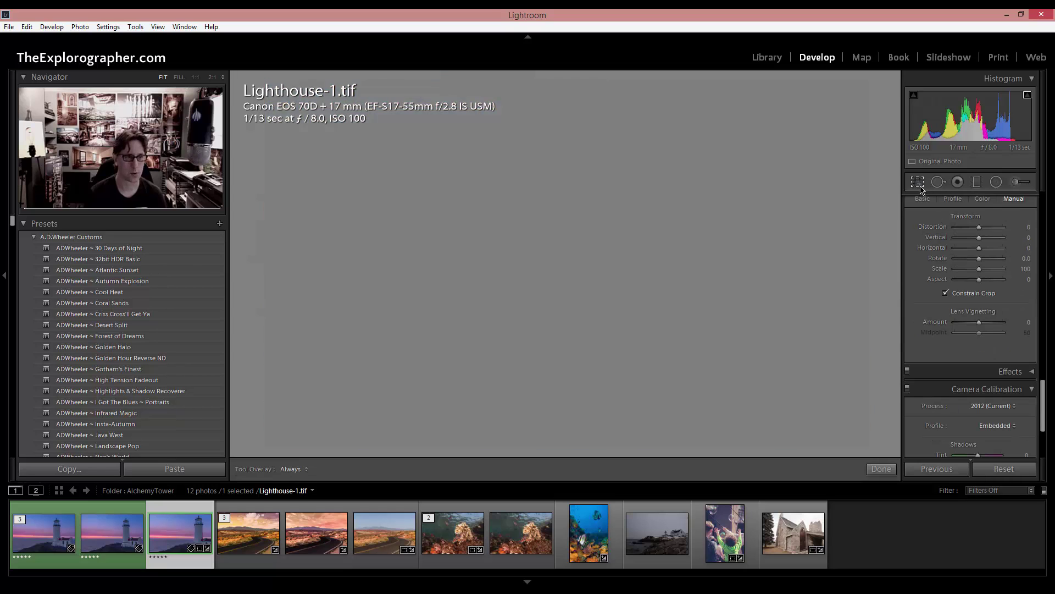
pyautogui.click(986, 290)
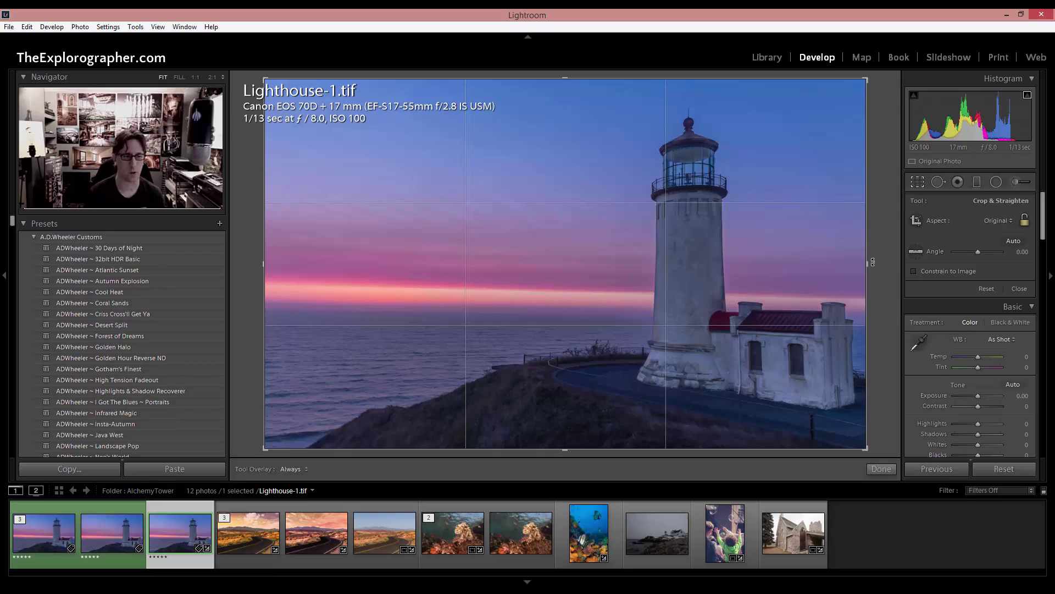
pyautogui.click(923, 184)
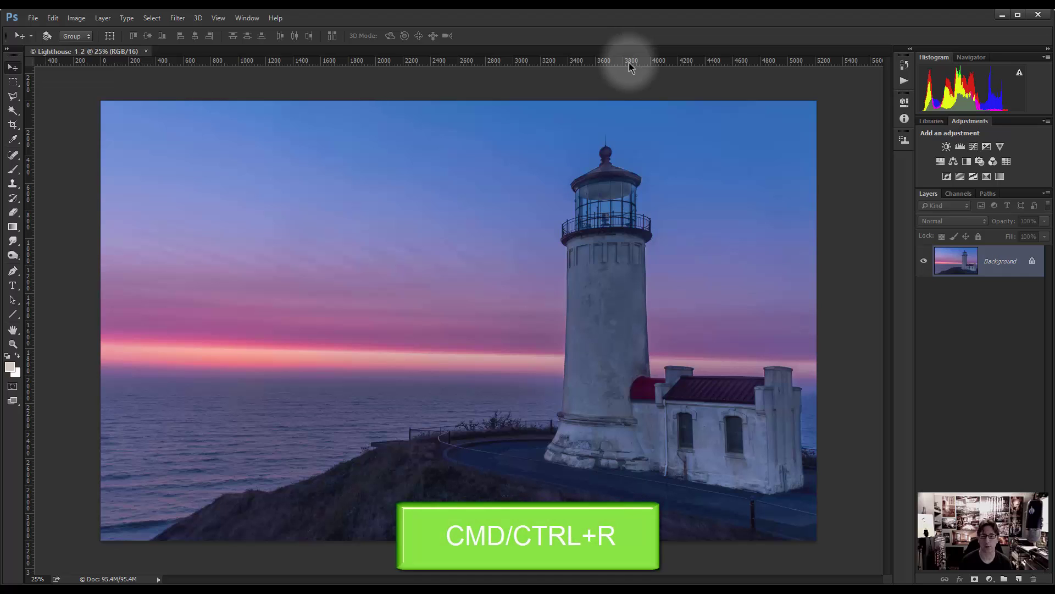
# In Photoshop, place horizontal guides at the lighthouse gallery and the sea horizon, and vertical guides through the tower's peak and at the outbuilding's outer edge
pyautogui.hotkey('ctrl', 'r')
pyautogui.hotkey('ctrl', 'r')
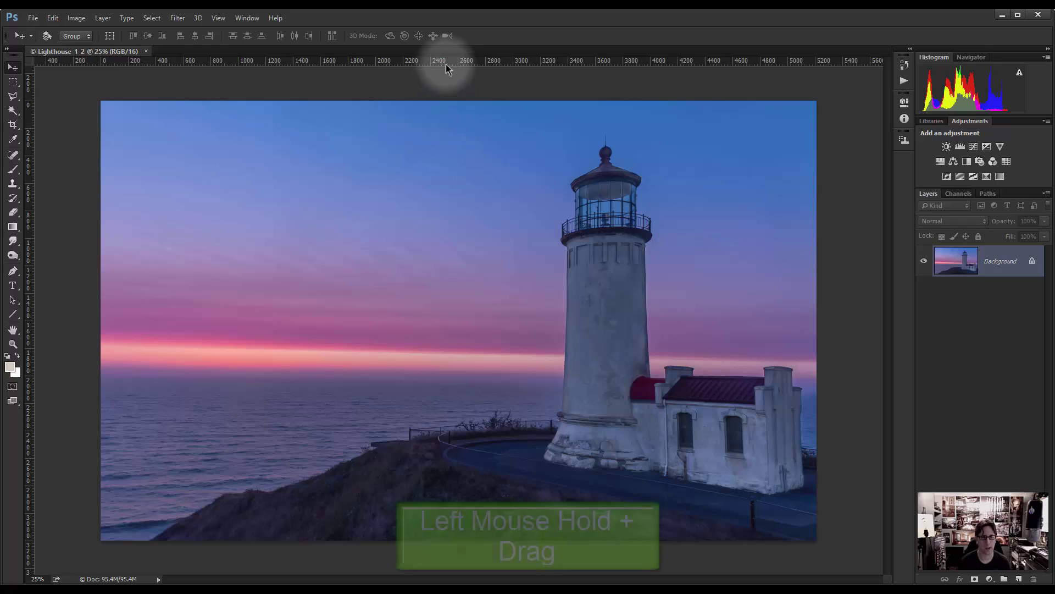
pyautogui.moveTo(443, 65); pyautogui.dragTo(430, 144)
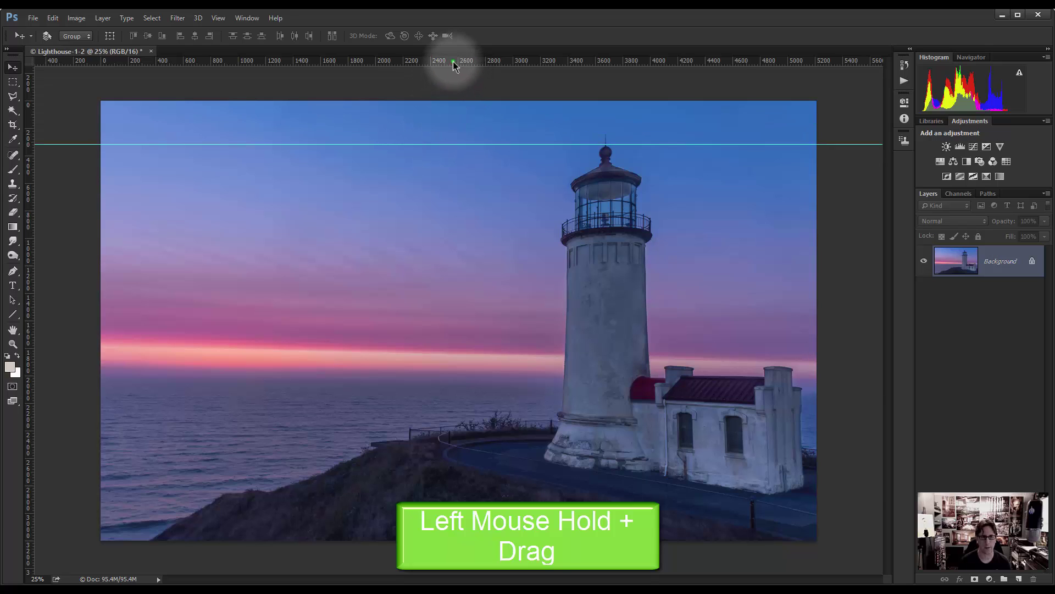
pyautogui.moveTo(452, 61); pyautogui.dragTo(432, 392)
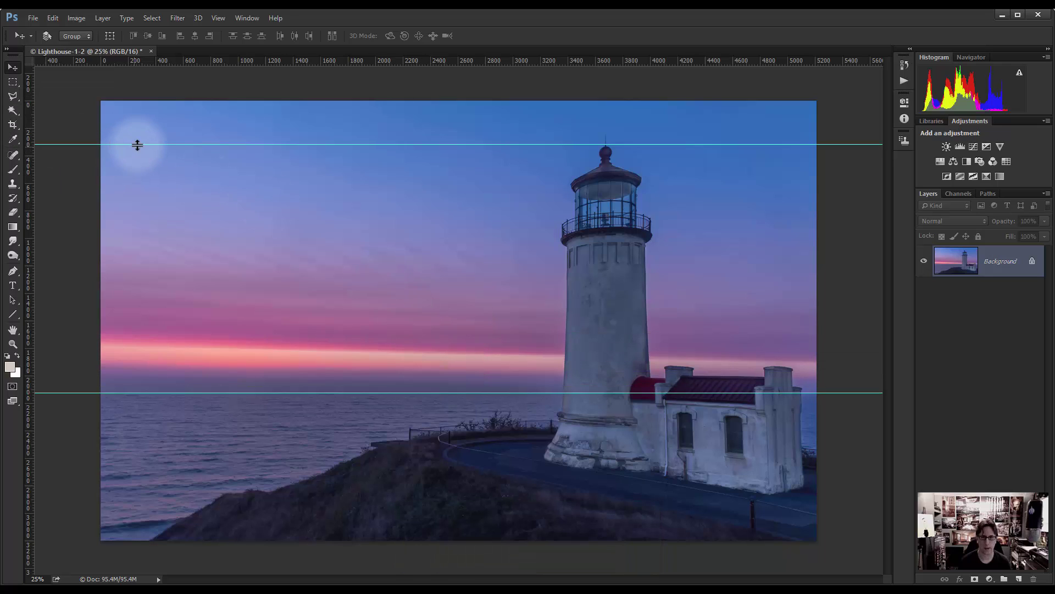
pyautogui.moveTo(137, 145); pyautogui.dragTo(123, 247)
pyautogui.moveTo(138, 240)
pyautogui.mouseDown()
pyautogui.moveTo(153, 221)
pyautogui.moveTo(155, 235)
pyautogui.mouseUp()
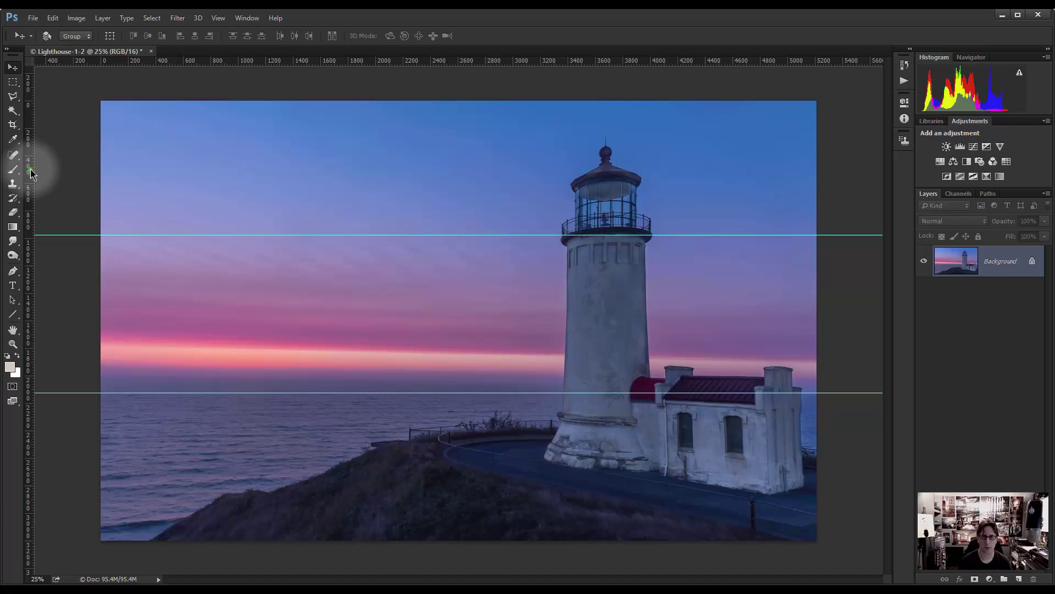
pyautogui.moveTo(28, 166); pyautogui.dragTo(605, 148)
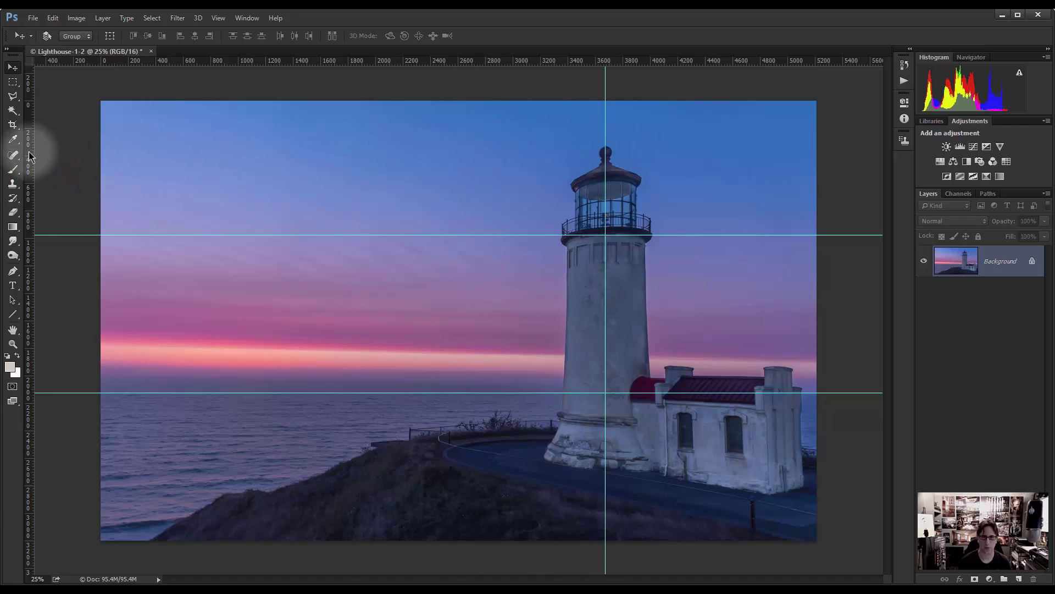
pyautogui.moveTo(30, 157); pyautogui.dragTo(804, 167)
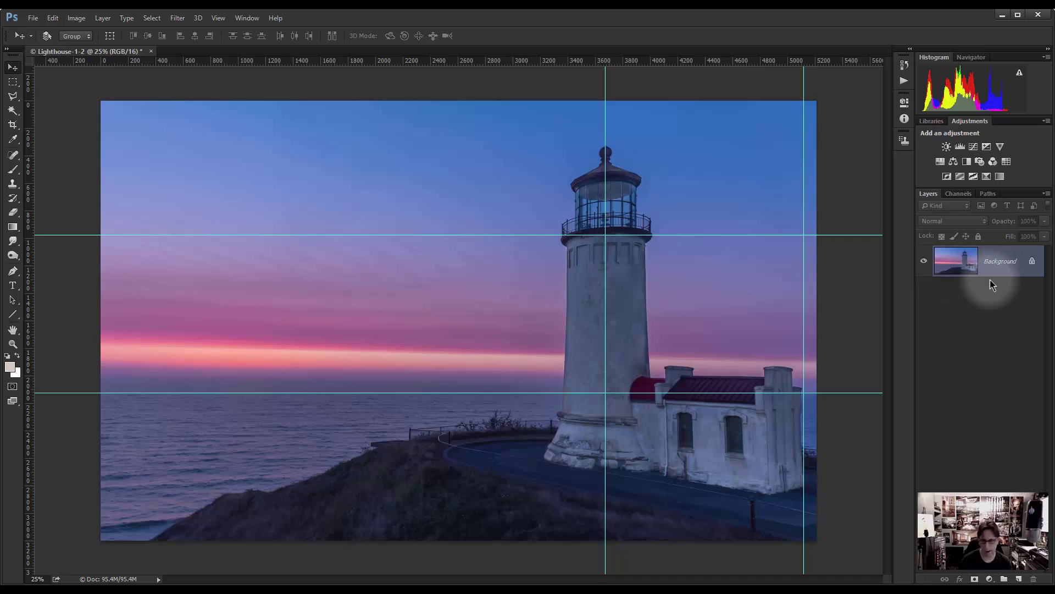
# Duplicate the Background layer and keep the copy selected for editing
pyautogui.hotkey('ctrl', 'j')
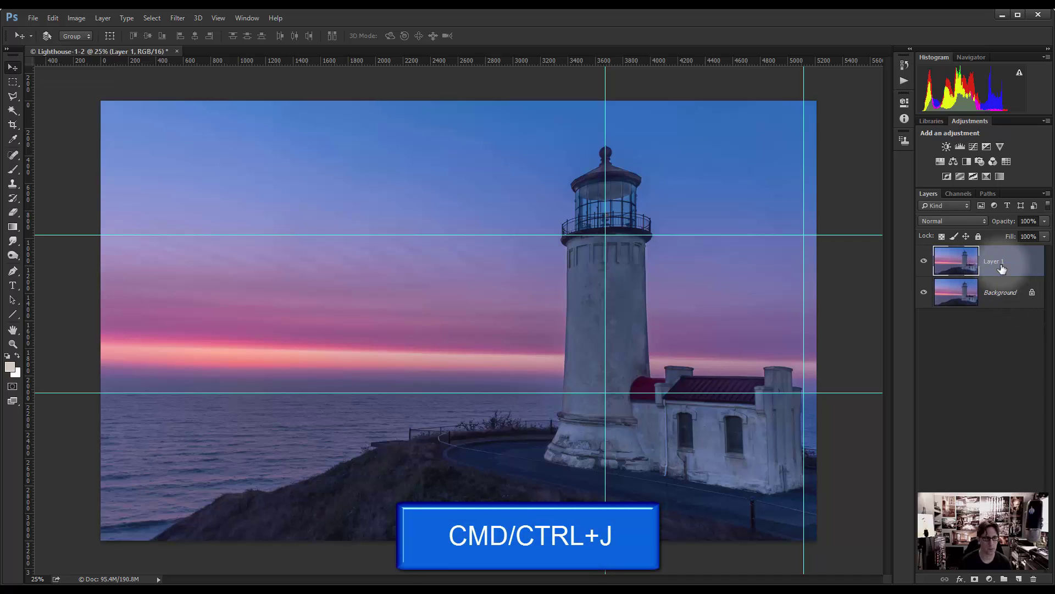
pyautogui.moveTo(1007, 295)
pyautogui.mouseDown()
pyautogui.moveTo(998, 363)
pyautogui.moveTo(1019, 579)
pyautogui.moveTo(948, 365)
pyautogui.moveTo(965, 293)
pyautogui.mouseUp()
pyautogui.click(997, 267)
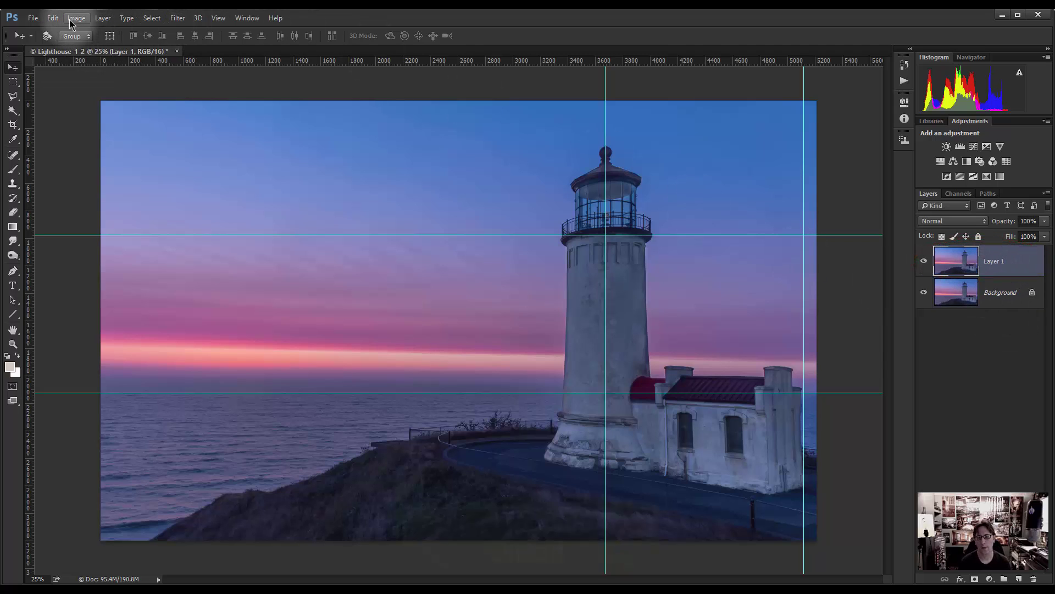
# Distort Layer 1 by pulling its upper-left and lower-left corners outward to level the horizon and keep the lighthouse upright, and apply the transform
pyautogui.click(53, 18)
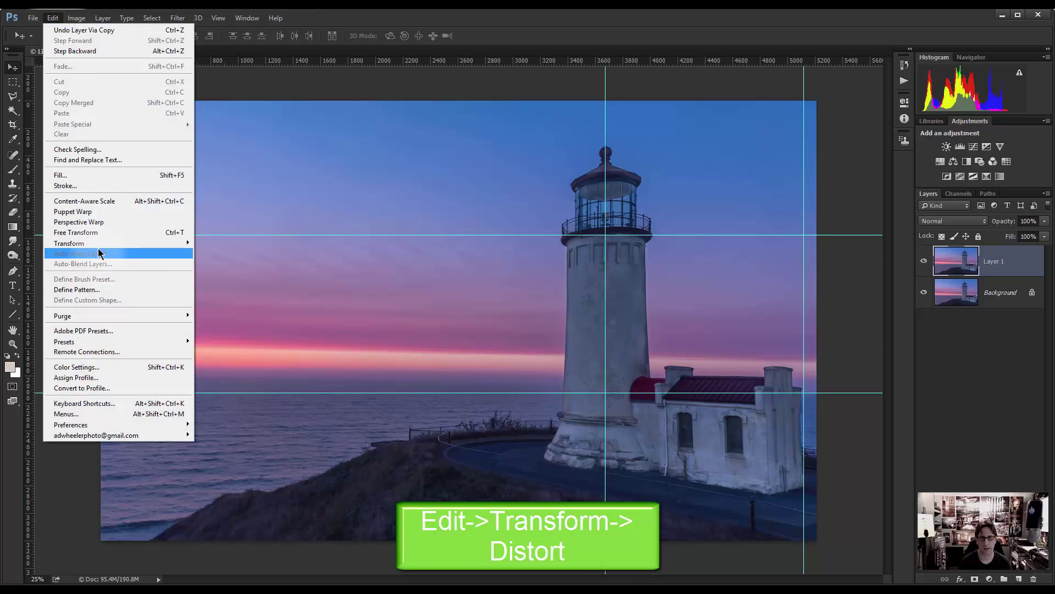
pyautogui.moveTo(100, 243)
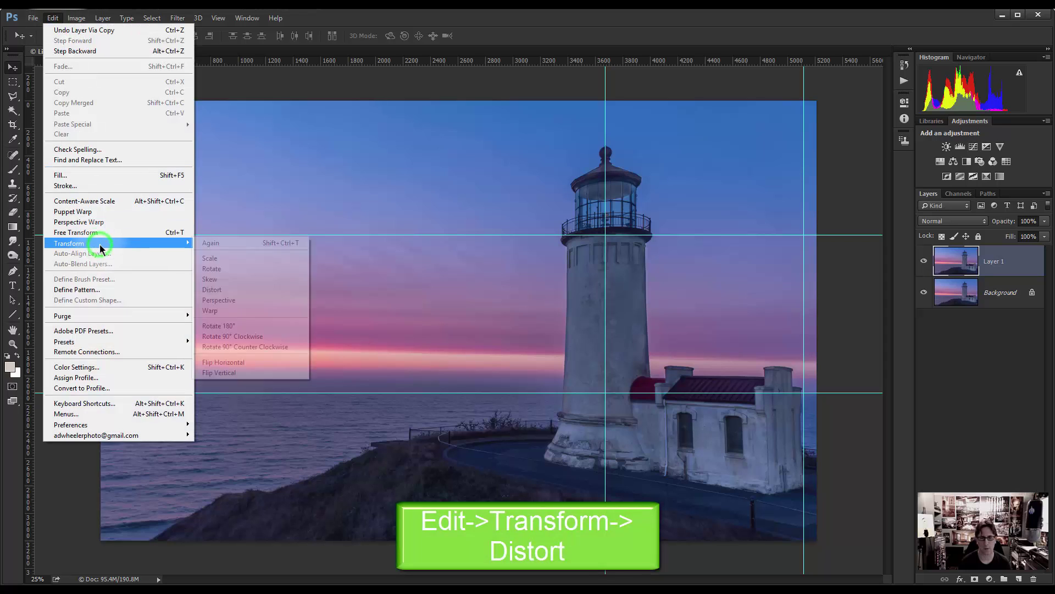
pyautogui.click(211, 289)
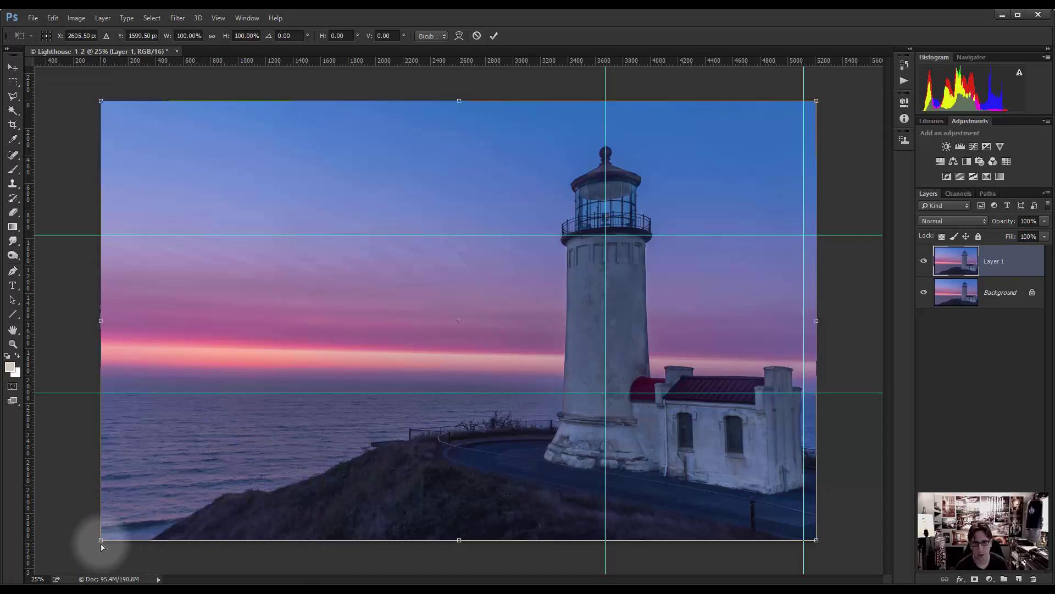
pyautogui.moveTo(98, 553); pyautogui.dragTo(91, 561)
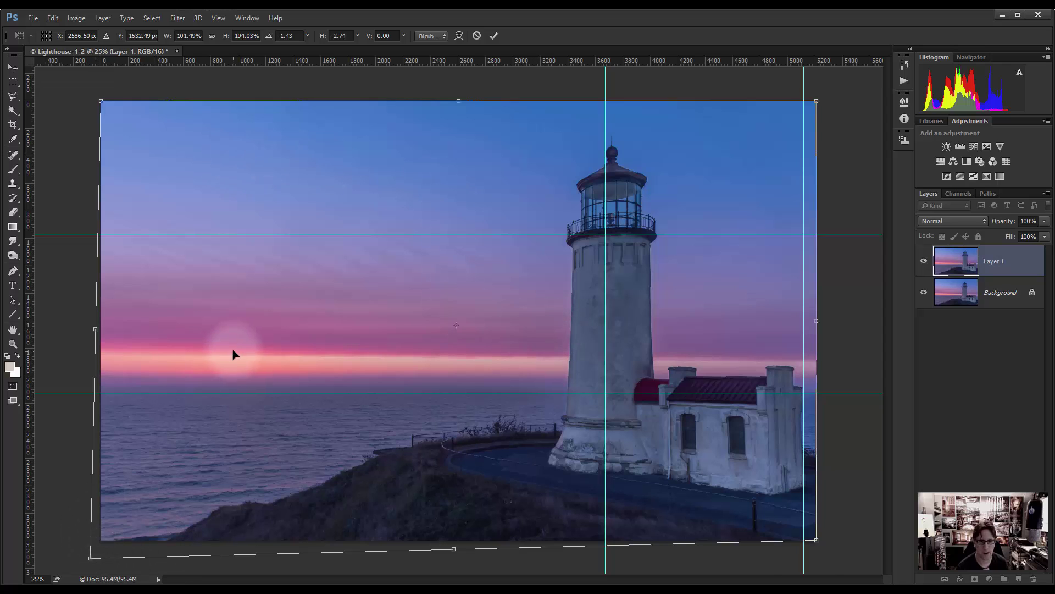
pyautogui.scroll(-1, 234, 351)
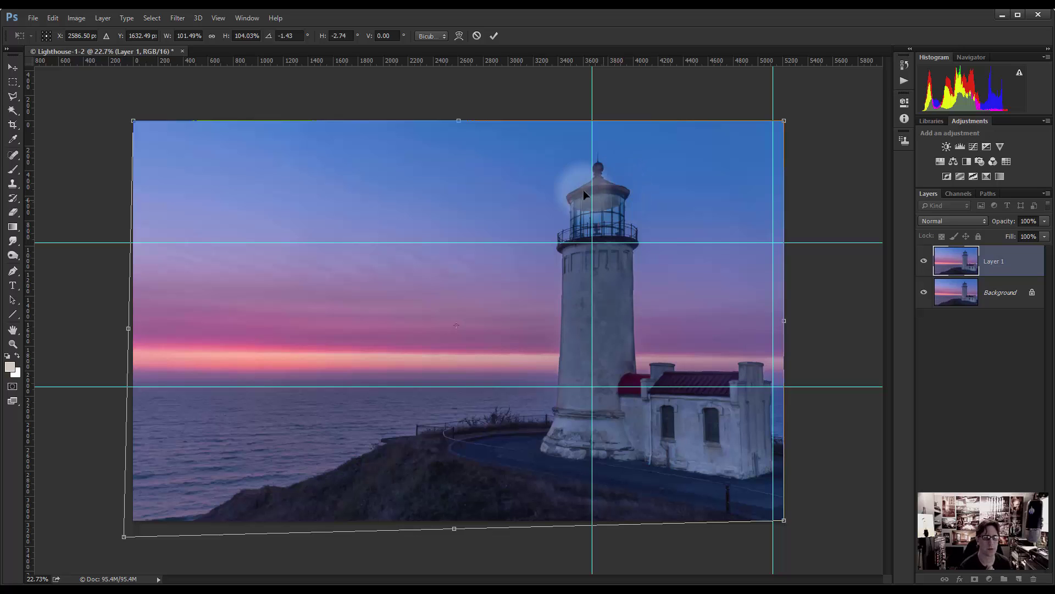
pyautogui.moveTo(133, 120); pyautogui.dragTo(132, 96)
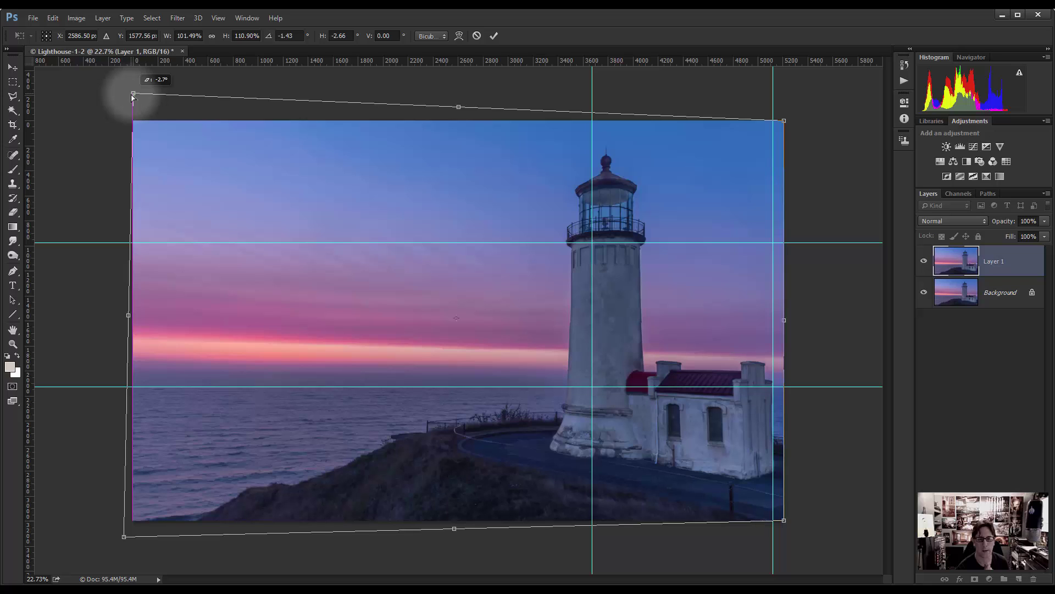
pyautogui.moveTo(125, 538); pyautogui.dragTo(122, 563)
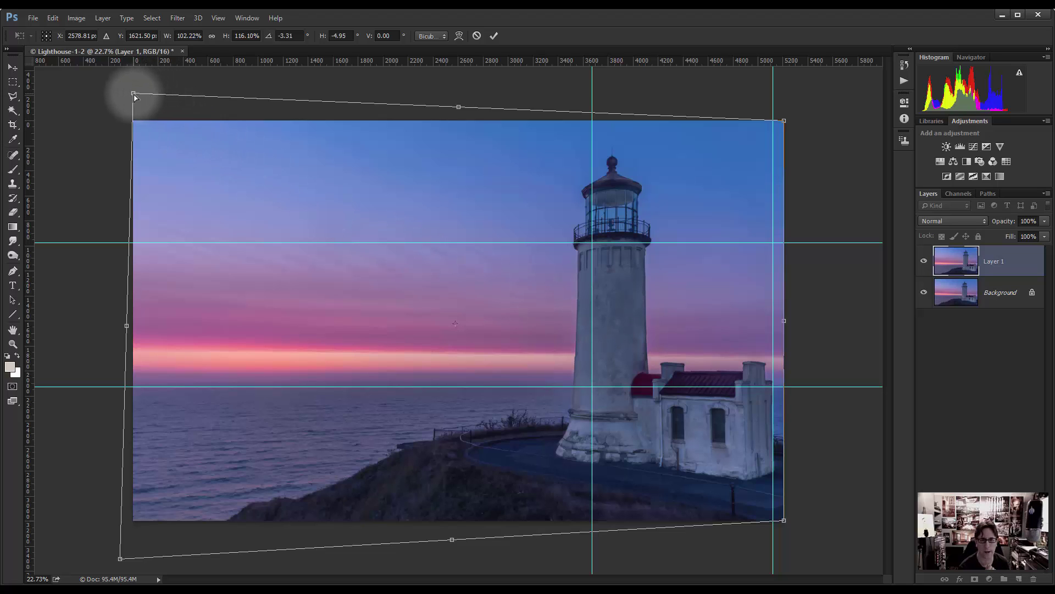
pyautogui.moveTo(134, 94); pyautogui.dragTo(121, 95)
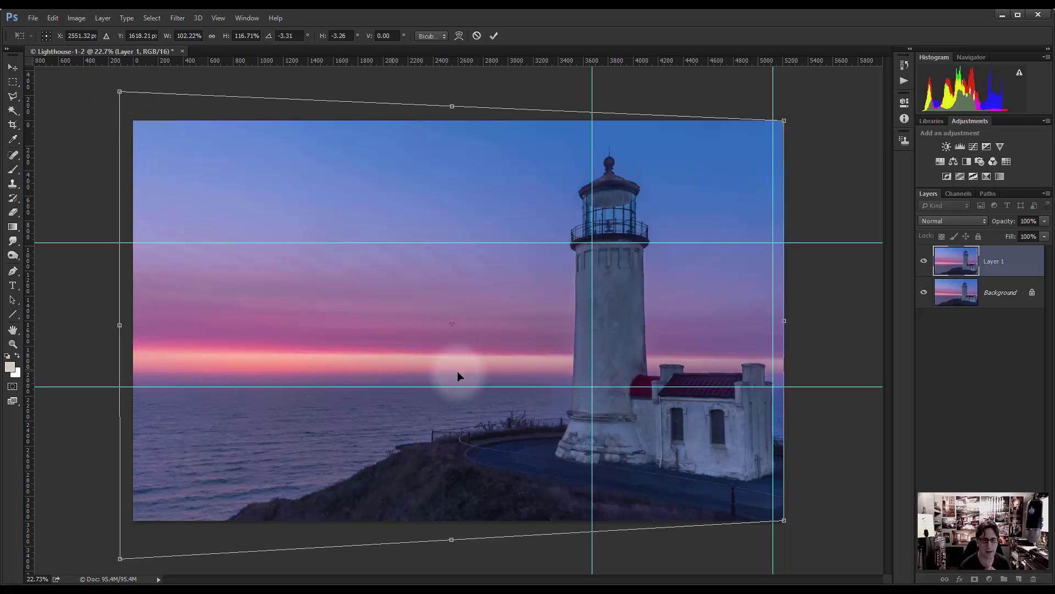
pyautogui.moveTo(123, 97); pyautogui.dragTo(120, 94)
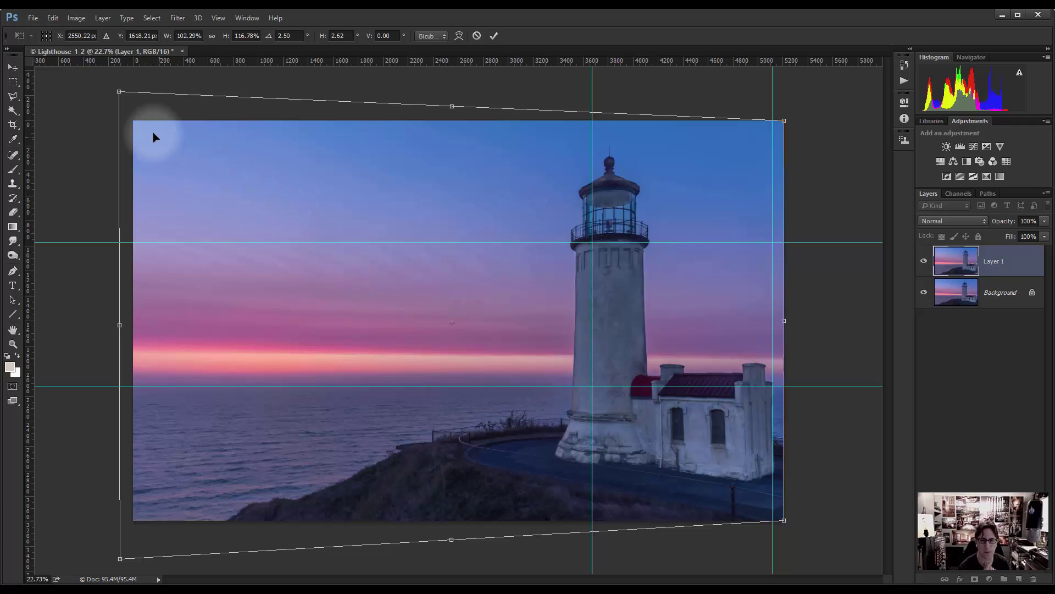
pyautogui.moveTo(121, 96); pyautogui.dragTo(117, 88)
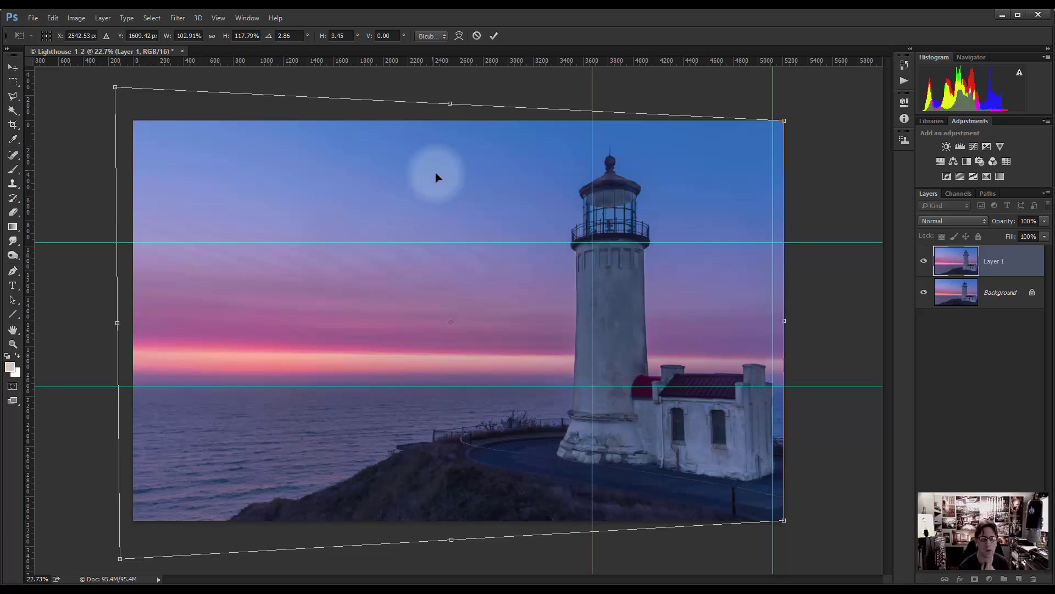
pyautogui.press('Return')
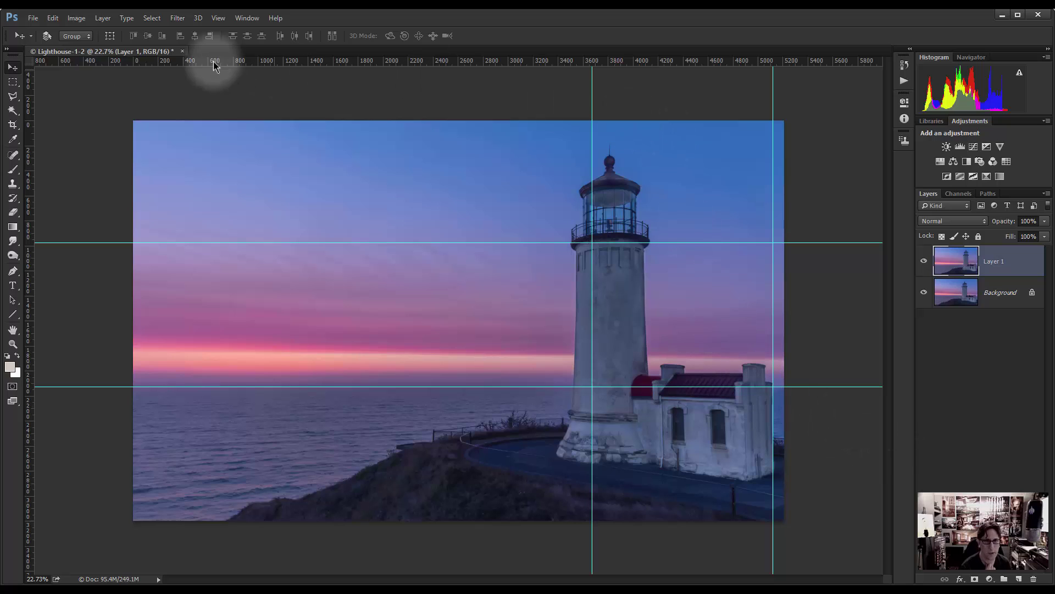
# Clear all guides and place a horizontal guide at the lantern roof's eave and a vertical guide at the outbuilding's outer edge
pyautogui.click(218, 17)
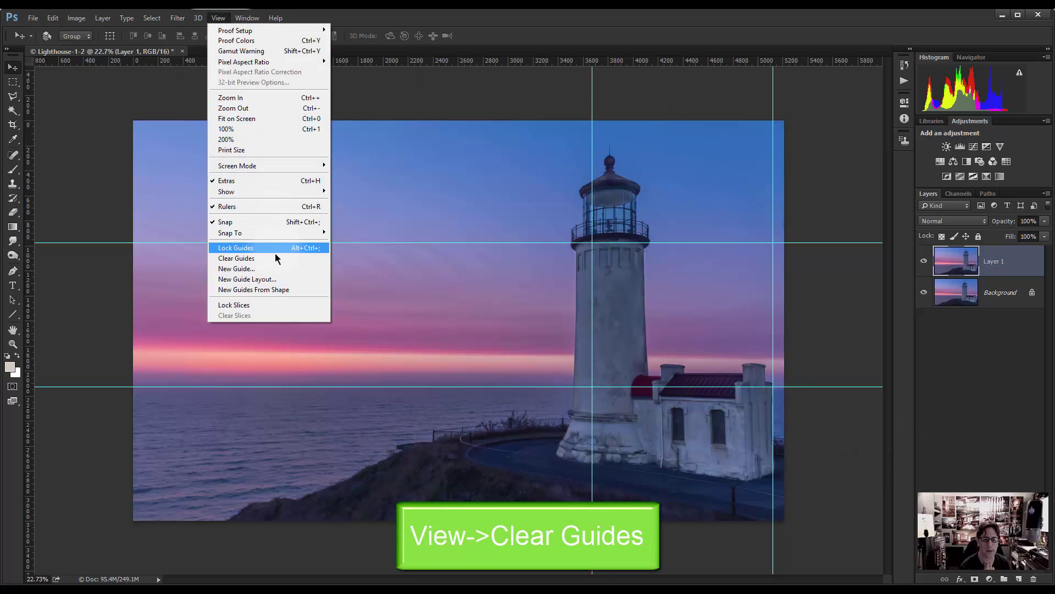
pyautogui.click(272, 259)
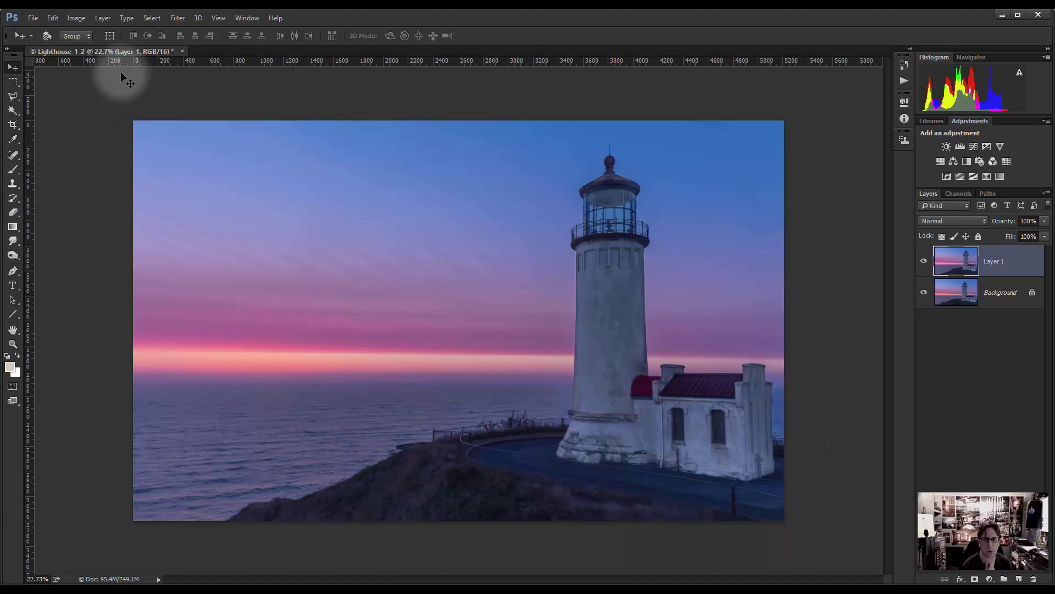
pyautogui.moveTo(125, 65); pyautogui.dragTo(120, 194)
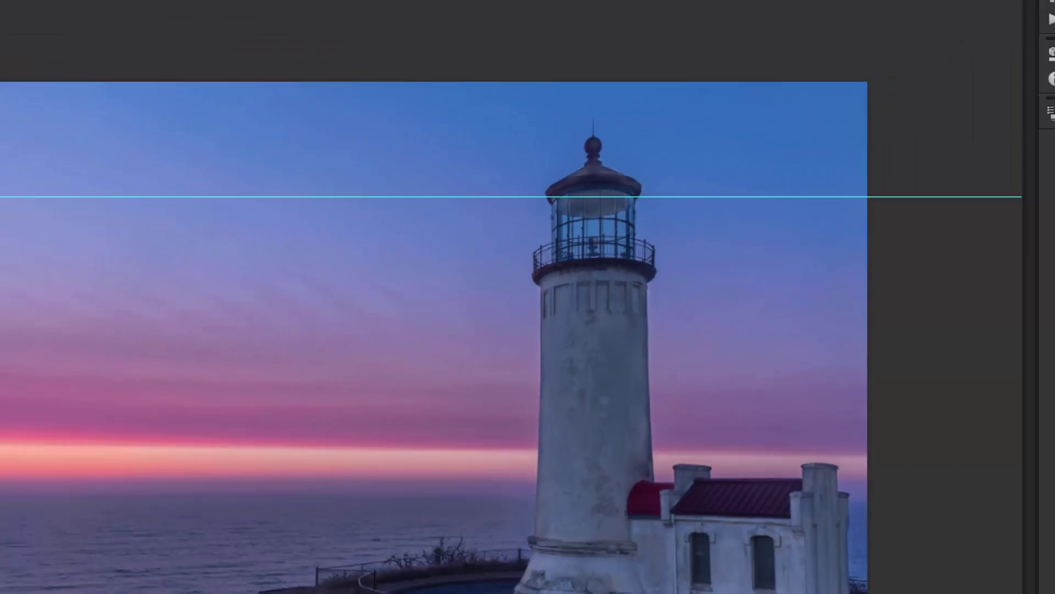
pyautogui.moveTo(122, 62)
pyautogui.mouseDown()
pyautogui.moveTo(150, 383)
pyautogui.moveTo(132, 59)
pyautogui.mouseUp()
pyautogui.moveTo(32, 133); pyautogui.dragTo(774, 179)
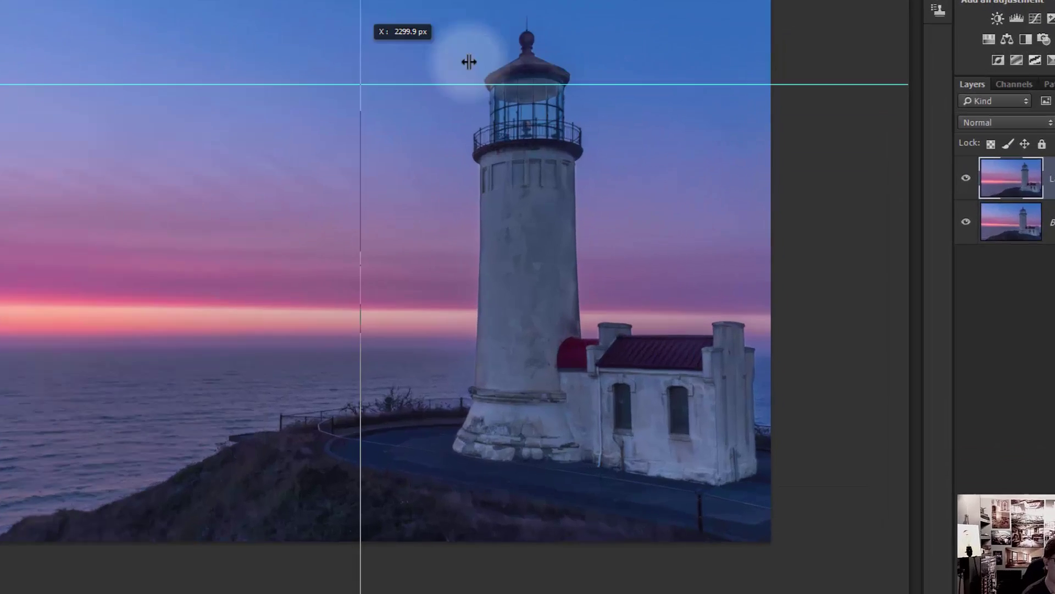
pyautogui.moveTo(669, 179); pyautogui.dragTo(670, 179)
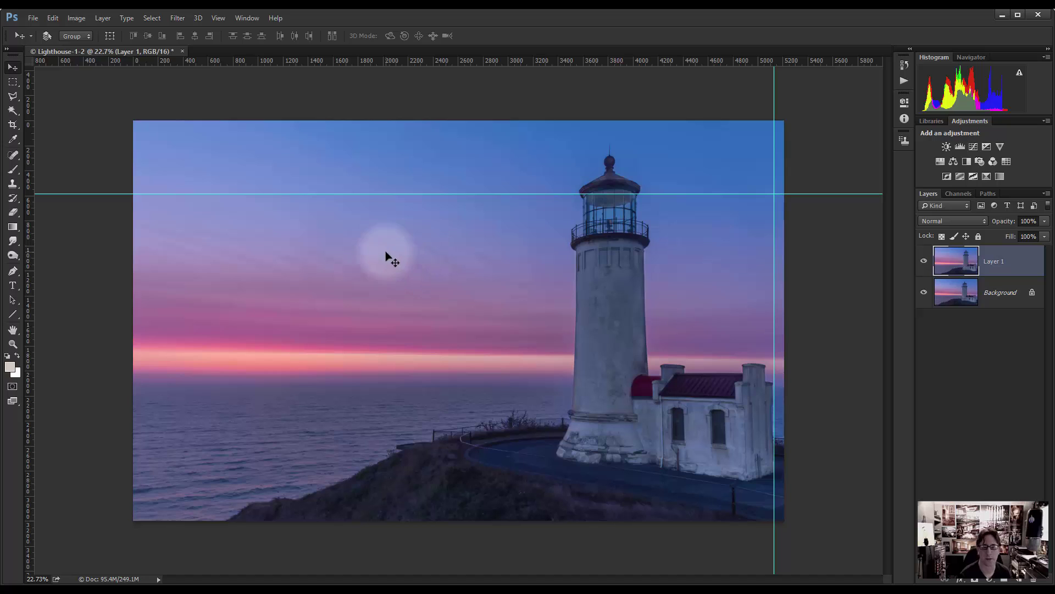
# Open Layer 1 in the Liquify filter
pyautogui.click(179, 18)
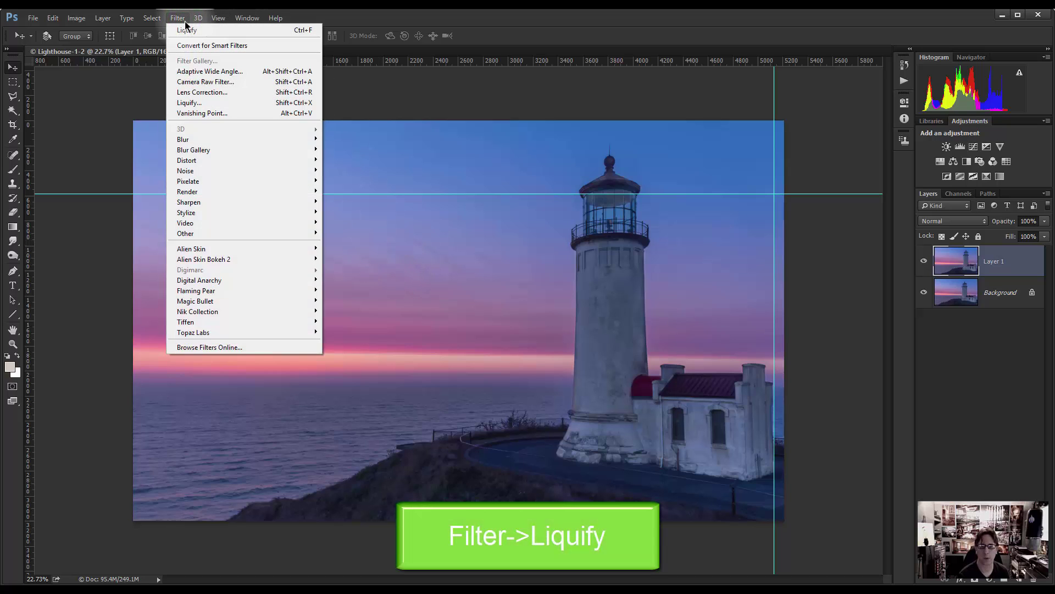
pyautogui.click(203, 103)
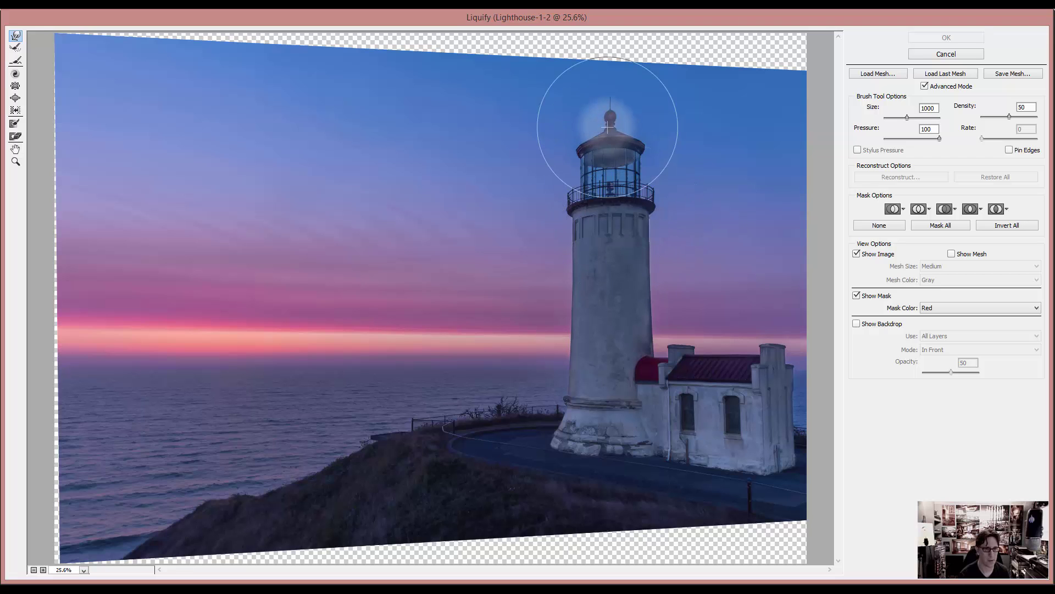
pyautogui.scroll(2, 612, 129)
pyautogui.scroll(10, 612, 129)
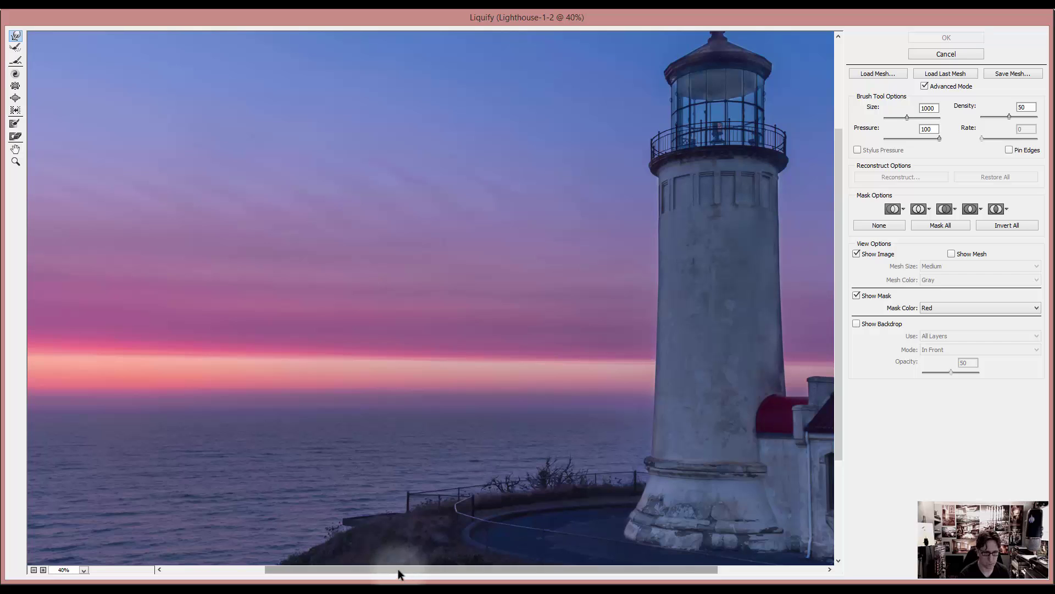
pyautogui.hotkey('ctrl', '+')
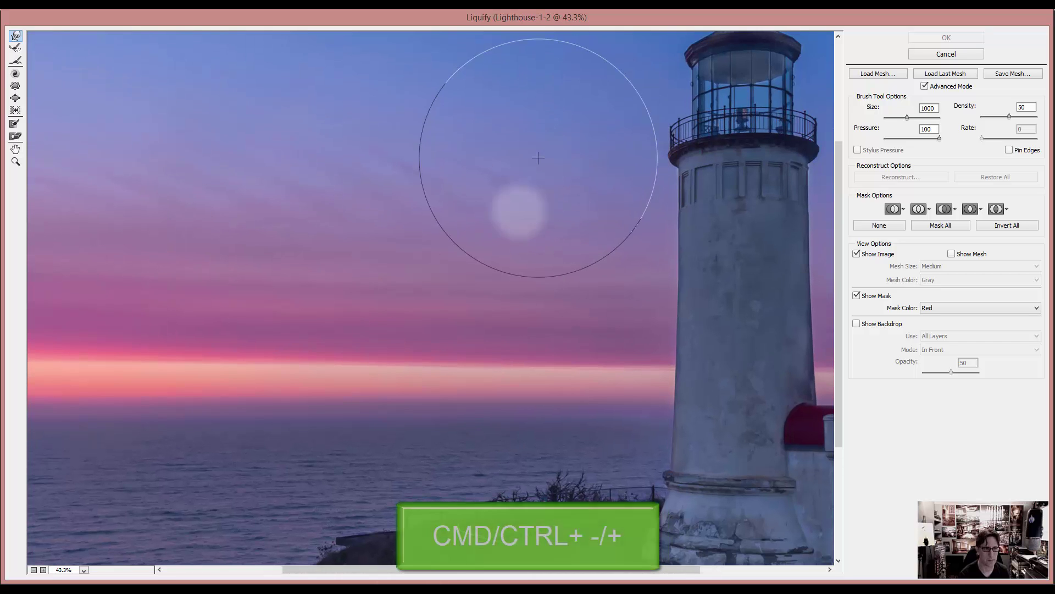
pyautogui.moveTo(443, 569); pyautogui.dragTo(529, 572)
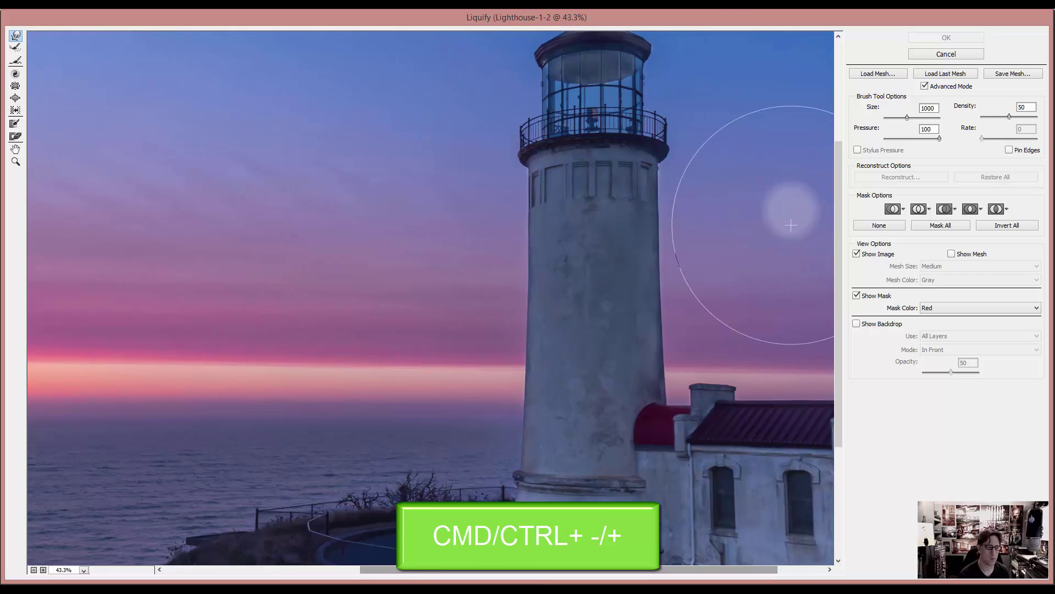
pyautogui.moveTo(836, 187); pyautogui.dragTo(842, 263)
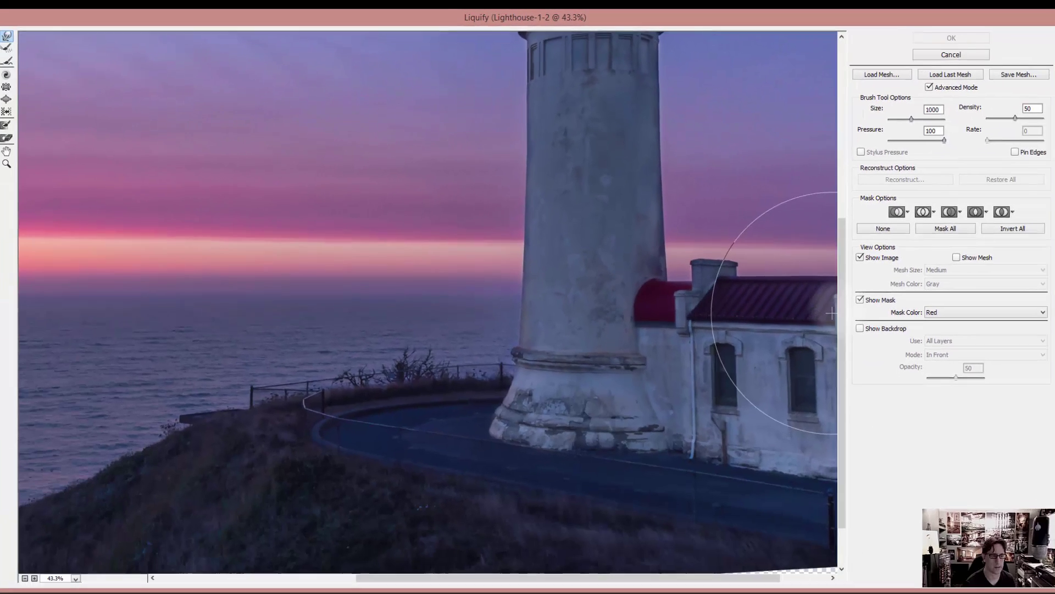
pyautogui.moveTo(835, 302)
pyautogui.mouseDown()
pyautogui.moveTo(835, 312)
pyautogui.moveTo(821, 145)
pyautogui.mouseUp()
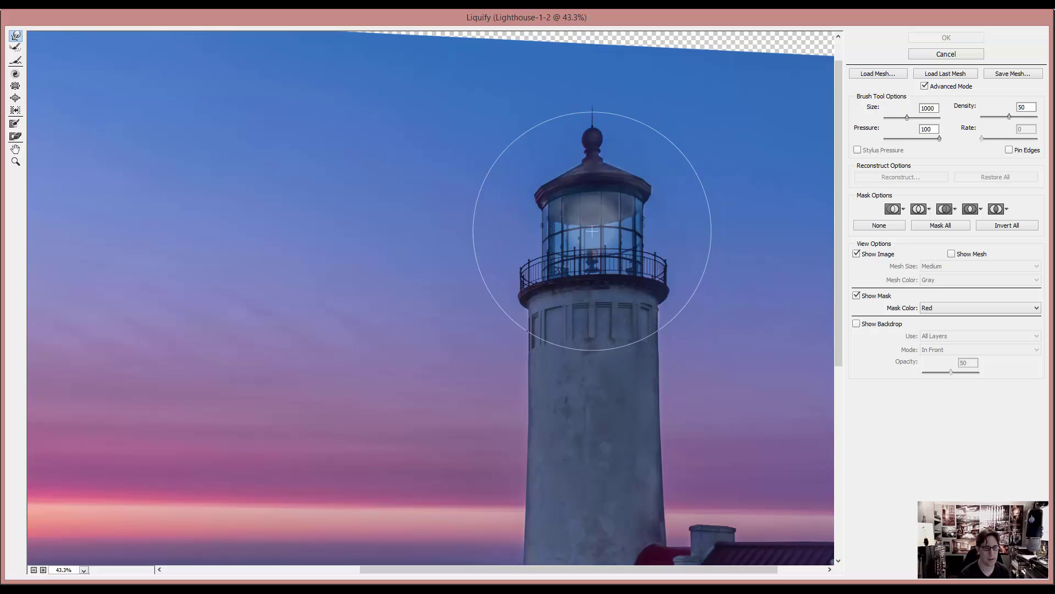
# Try pushing the lantern room downward with the Forward Warp tool at brush size 1000, and undo the stroke
pyautogui.moveTo(593, 231)
pyautogui.mouseDown()
pyautogui.moveTo(592, 199)
pyautogui.moveTo(597, 257)
pyautogui.mouseUp()
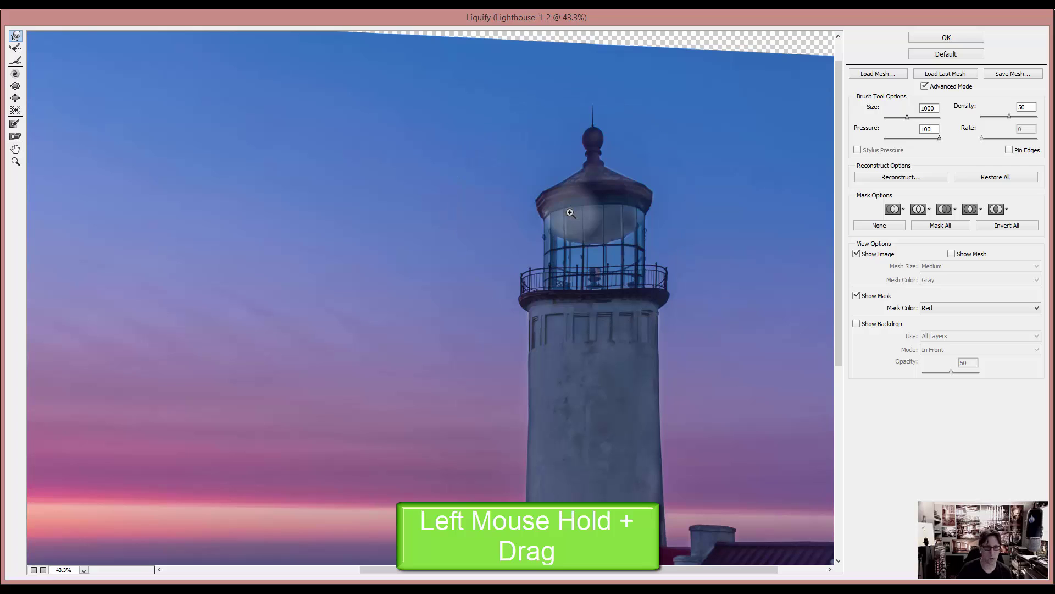
pyautogui.hotkey('ctrl', 'z')
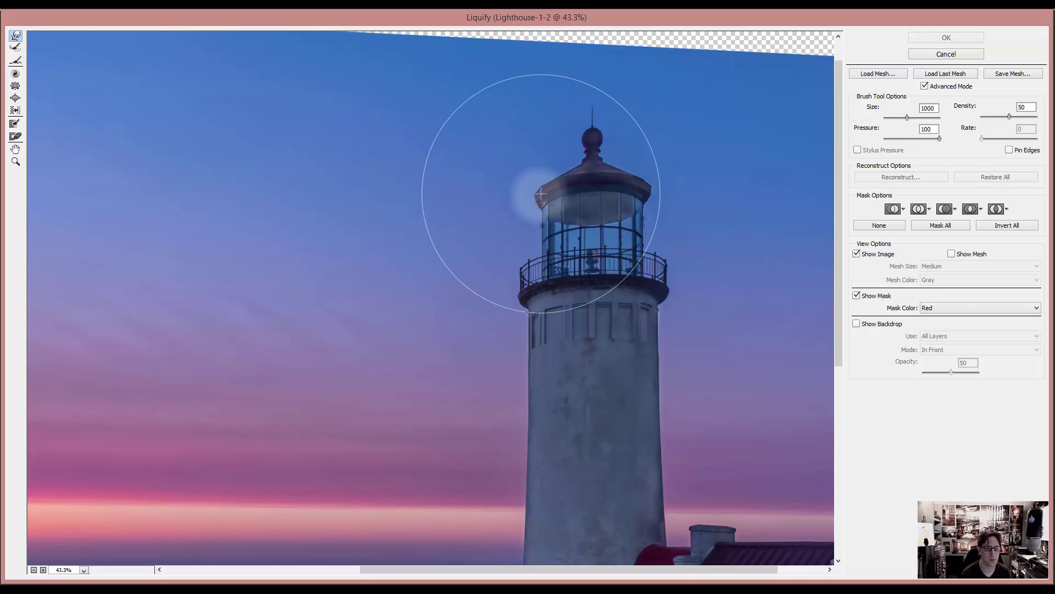
# Nudge the left side of the lantern and gallery with Forward Warp at size 1000, and reduce the brush size to 700
pyautogui.click(512, 216)
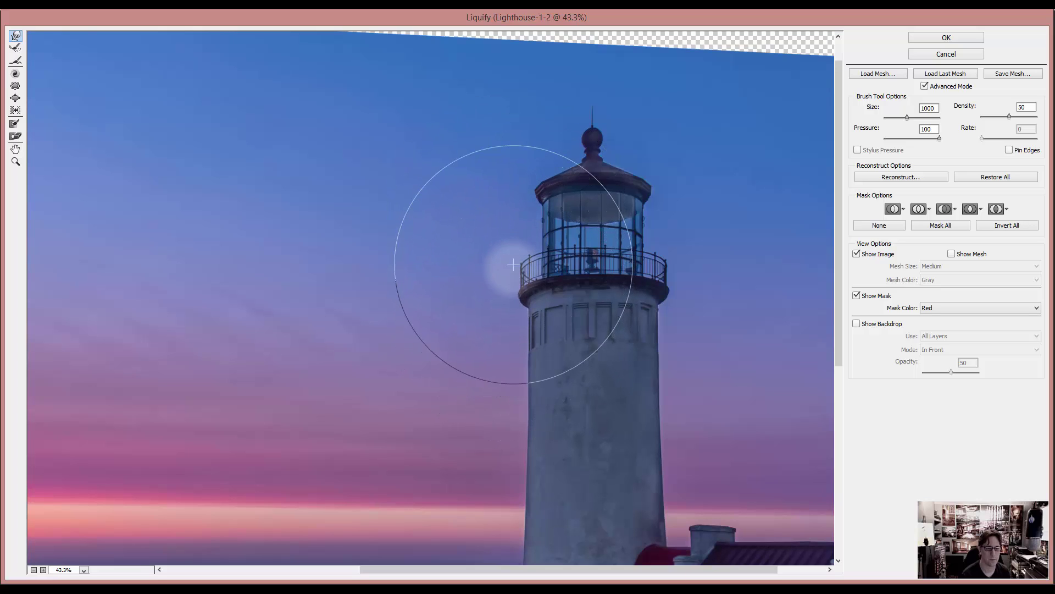
pyautogui.moveTo(504, 267); pyautogui.dragTo(510, 272)
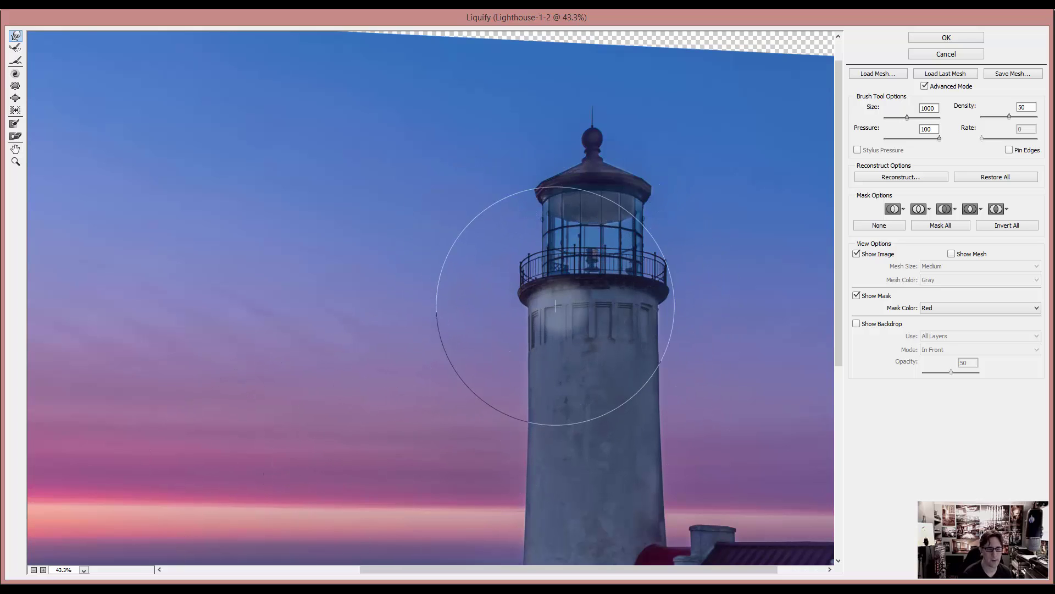
pyautogui.press('[')
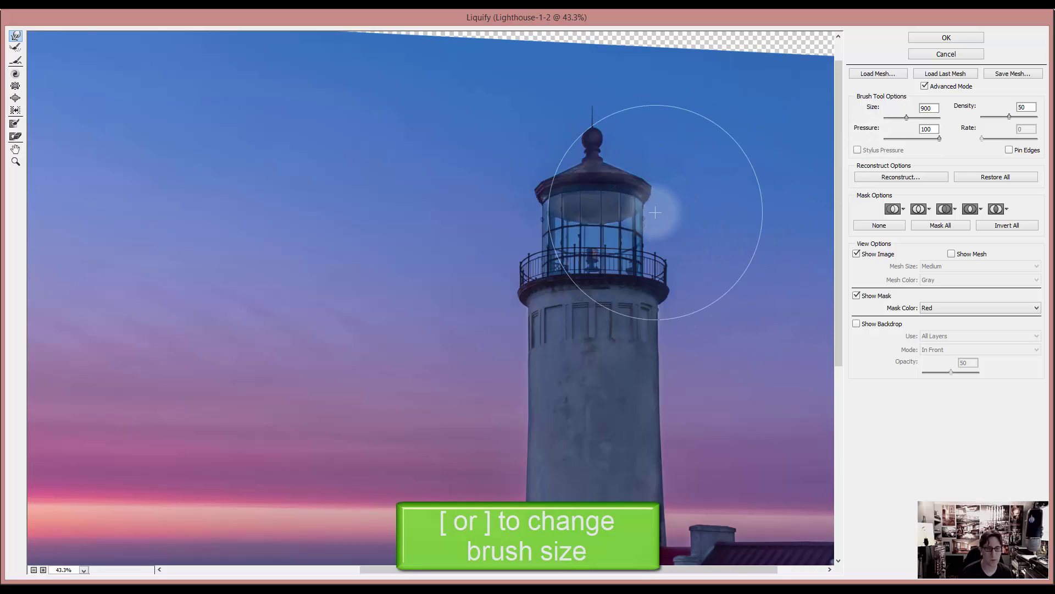
pyautogui.press('[')
pyautogui.press('[')
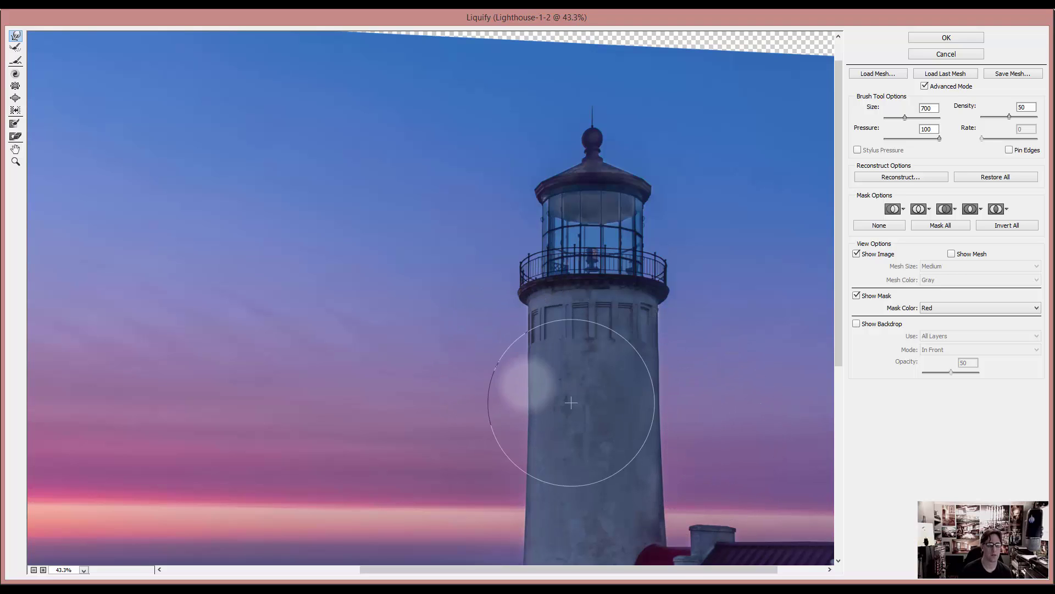
# Enlarge the warp brush and push the upper part of the outbuilding's end wall slightly outward to straighten it
pyautogui.scroll(-5, 377, 339)
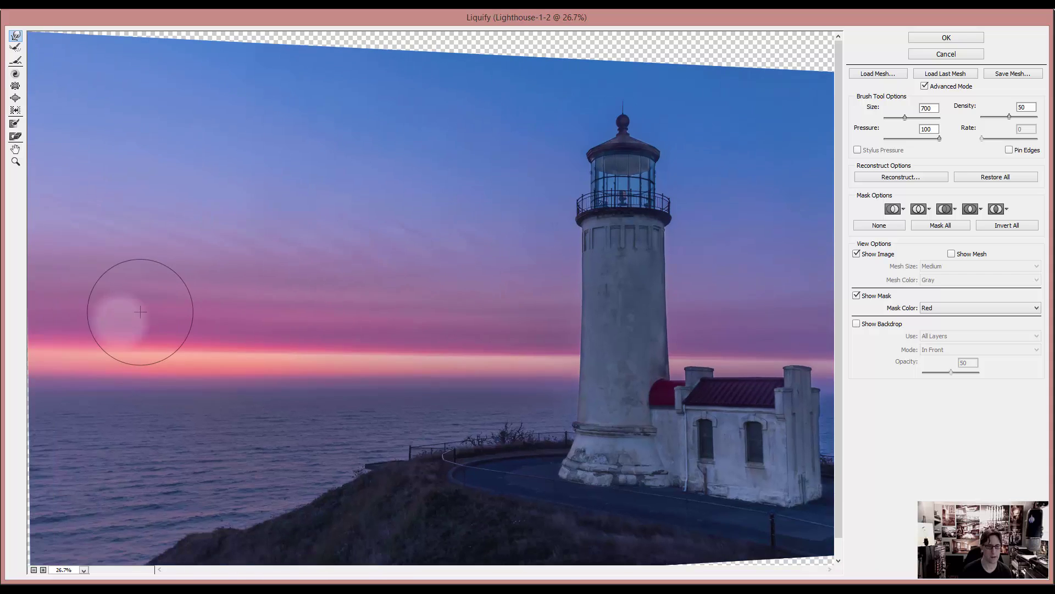
pyautogui.scroll(-1, 140, 312)
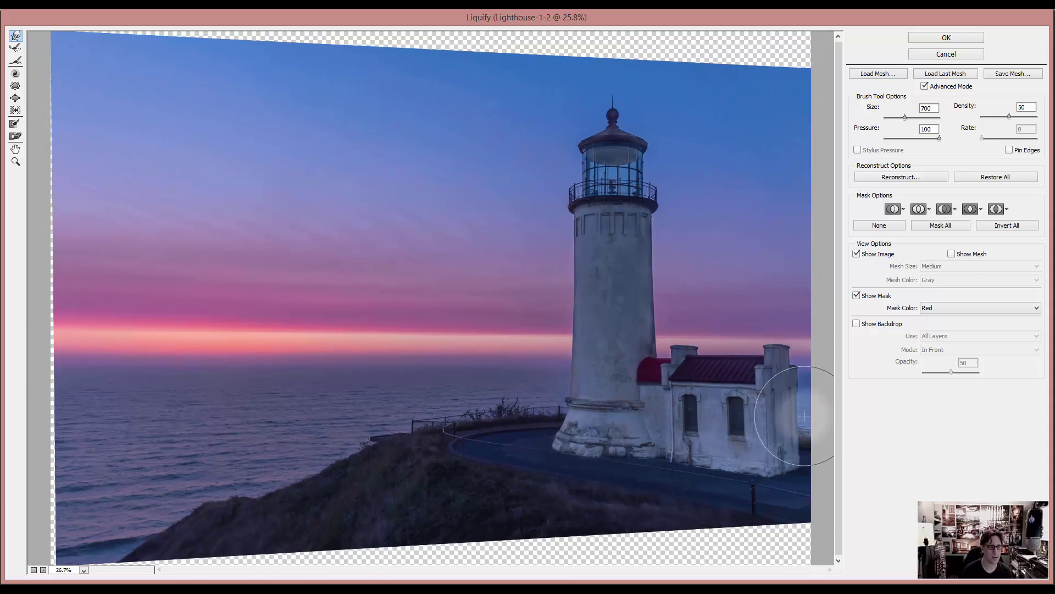
pyautogui.scroll(3, 418, 289)
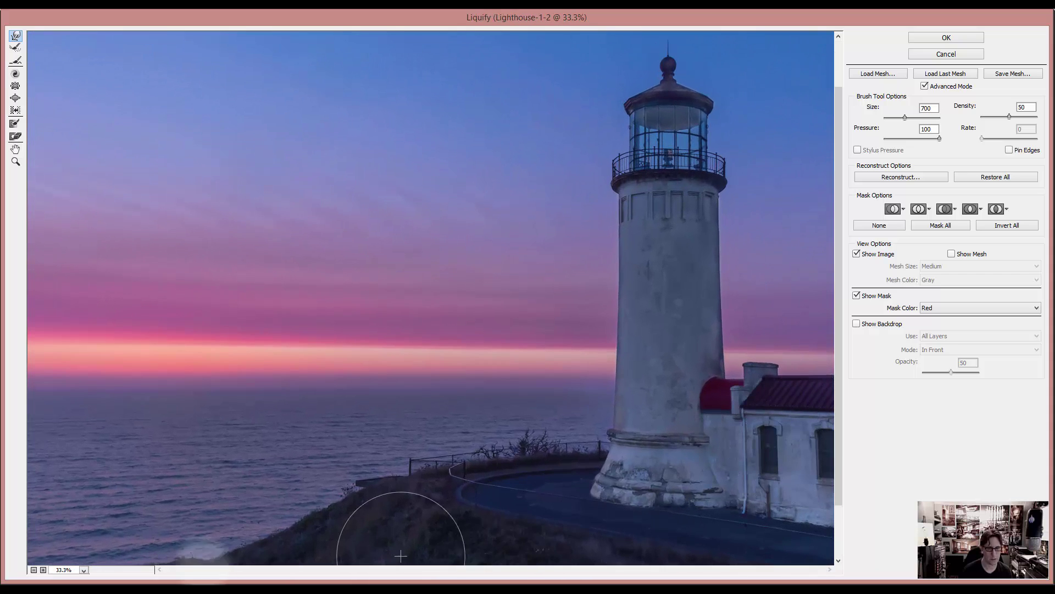
pyautogui.moveTo(276, 569); pyautogui.dragTo(407, 564)
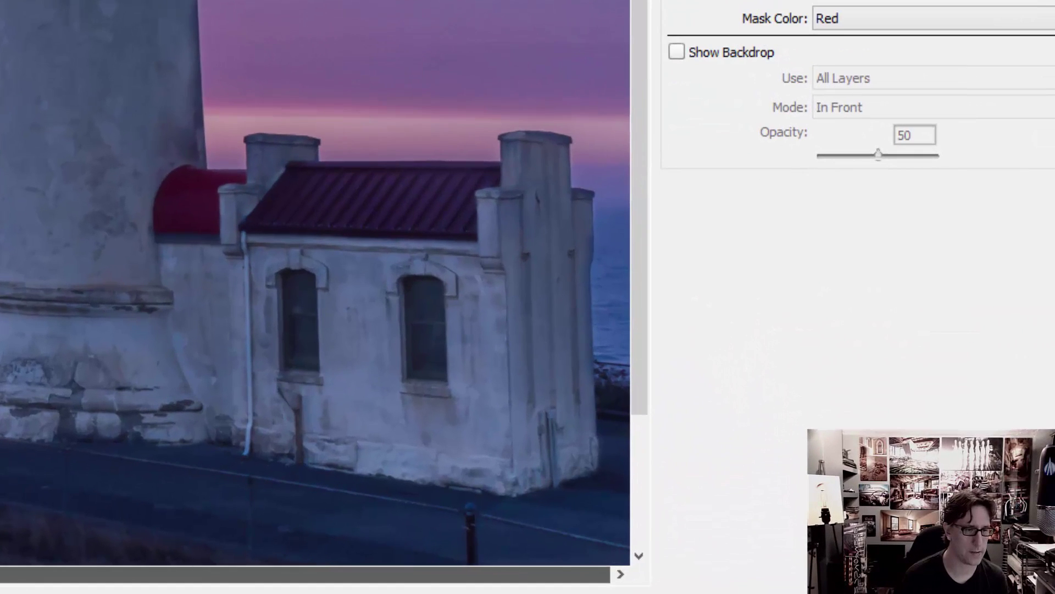
pyautogui.moveTo(305, 575)
pyautogui.mouseDown()
pyautogui.moveTo(291, 574)
pyautogui.moveTo(305, 574)
pyautogui.mouseUp()
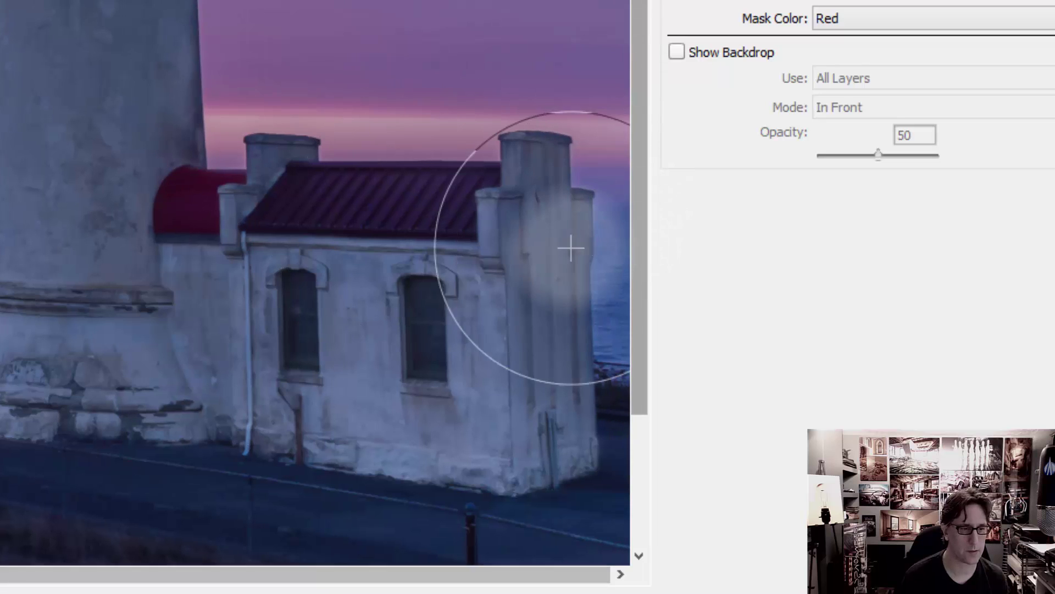
pyautogui.press(']')
pyautogui.press(']')
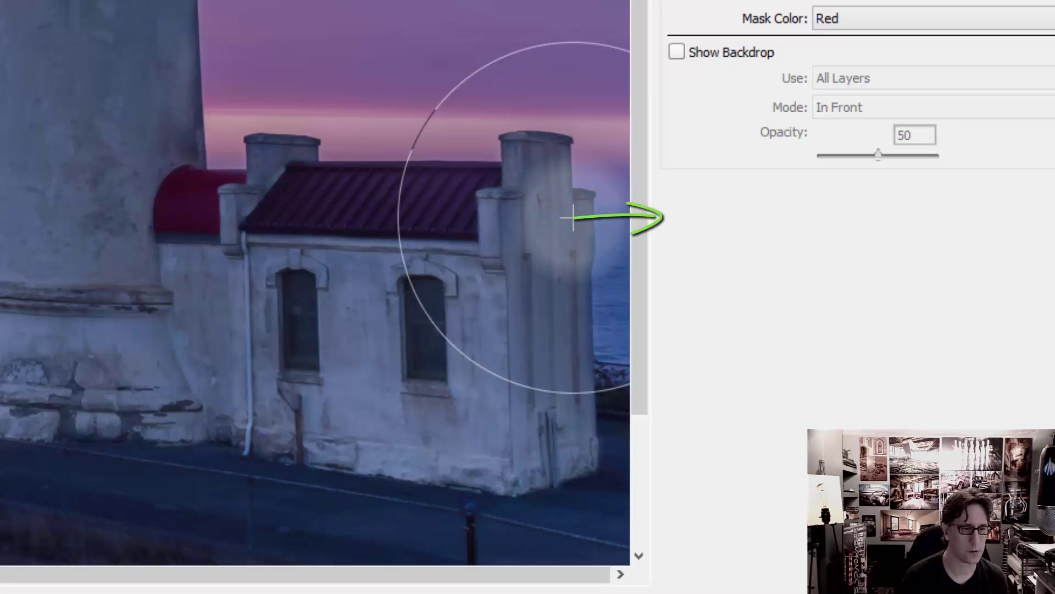
pyautogui.moveTo(572, 218); pyautogui.dragTo(576, 216)
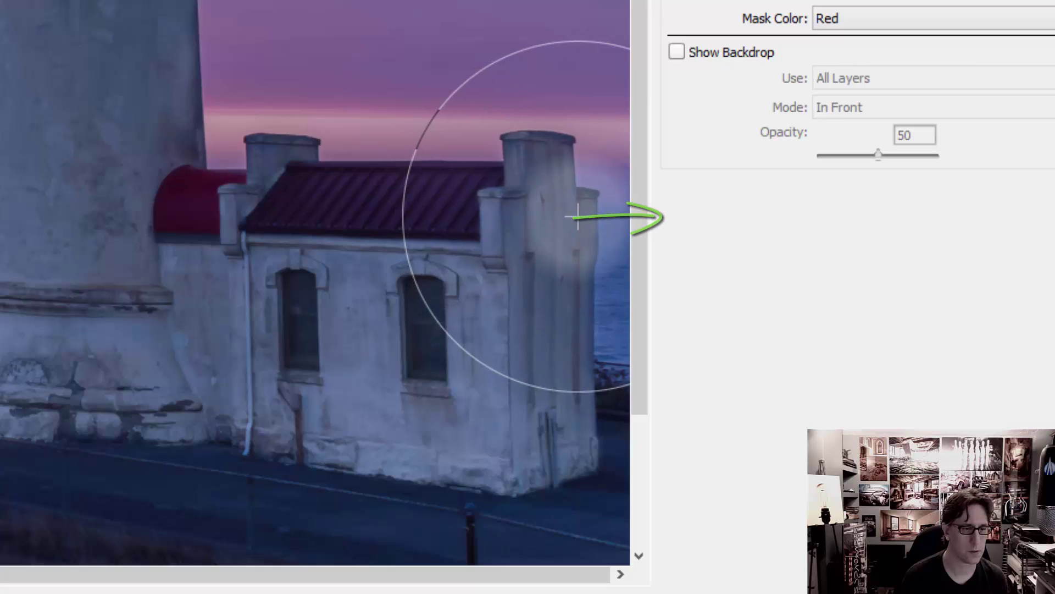
# Use a smaller warp brush to nudge the lower outer edge of the outbuilding's end wall outward
pyautogui.press('[')
pyautogui.press('[')
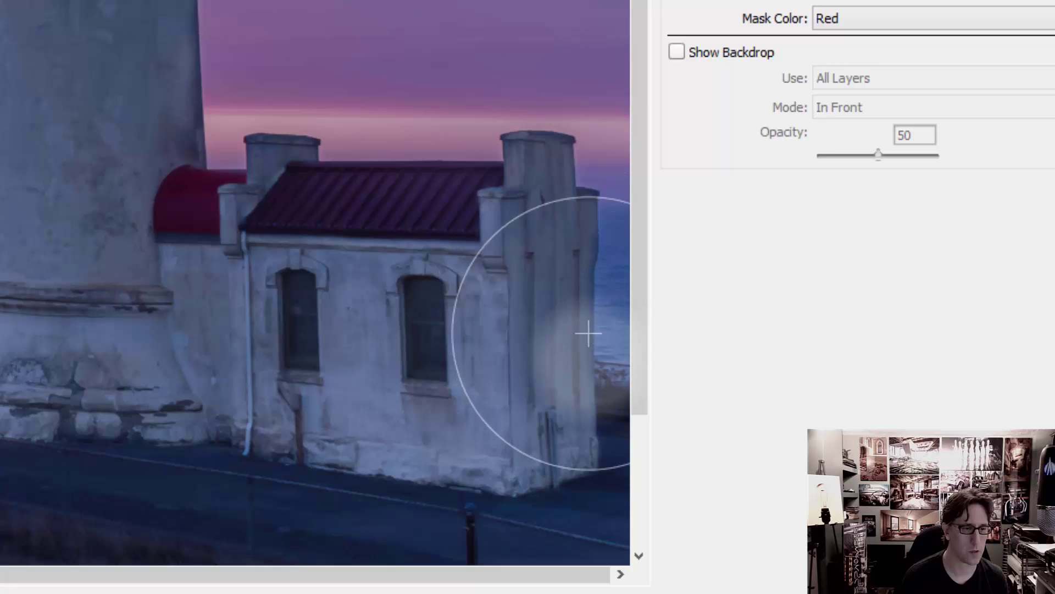
pyautogui.press('[')
pyautogui.press('[')
pyautogui.press('[')
pyautogui.press('[')
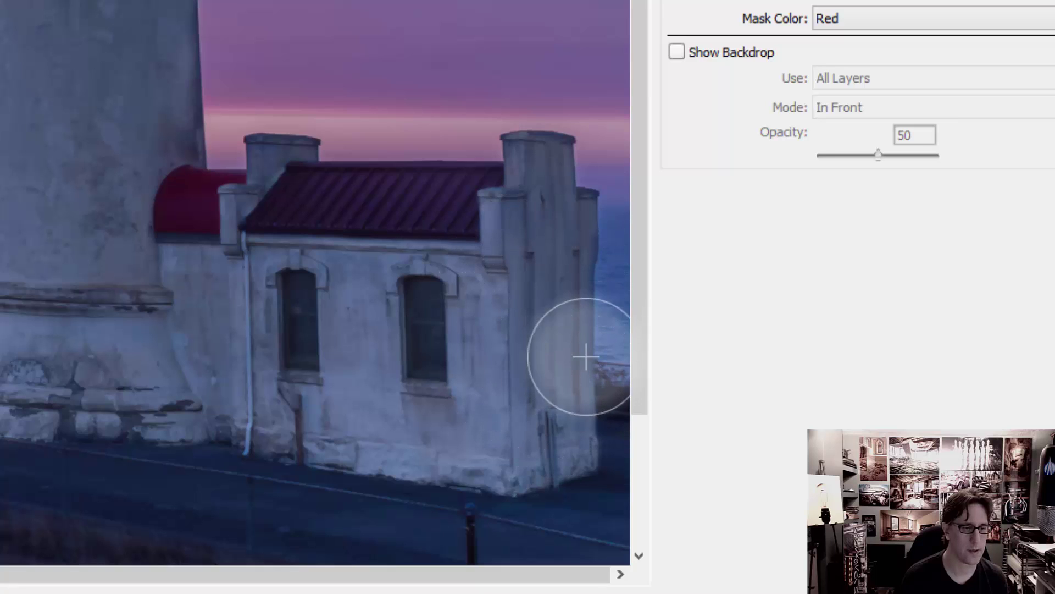
pyautogui.press(']')
pyautogui.moveTo(585, 346); pyautogui.dragTo(585, 346)
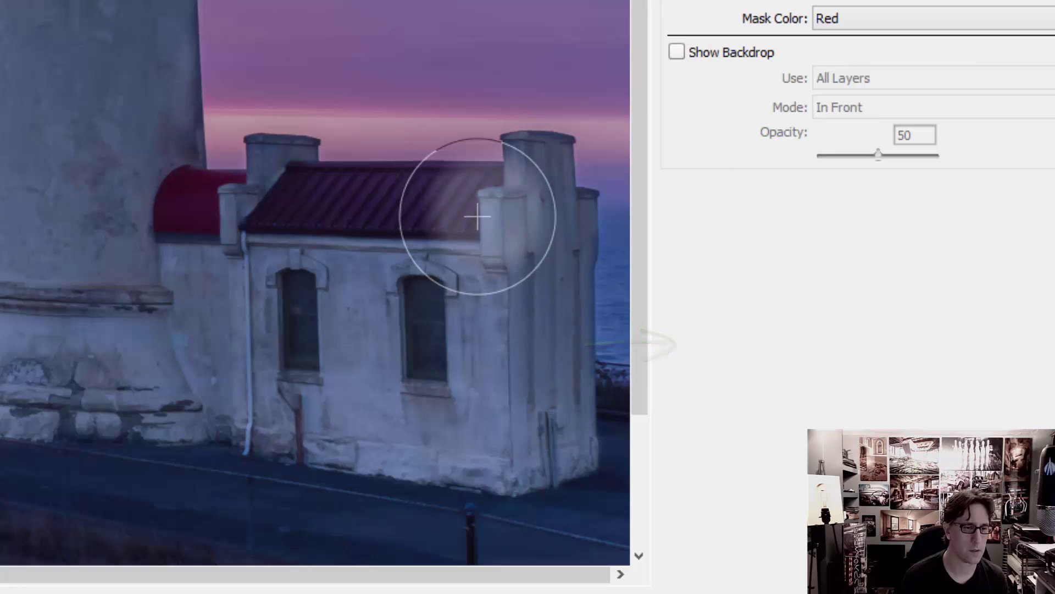
# Adjust the warp brush size and nudge the top inner corner of the outbuilding's end chimney slightly outward
pyautogui.press('[')
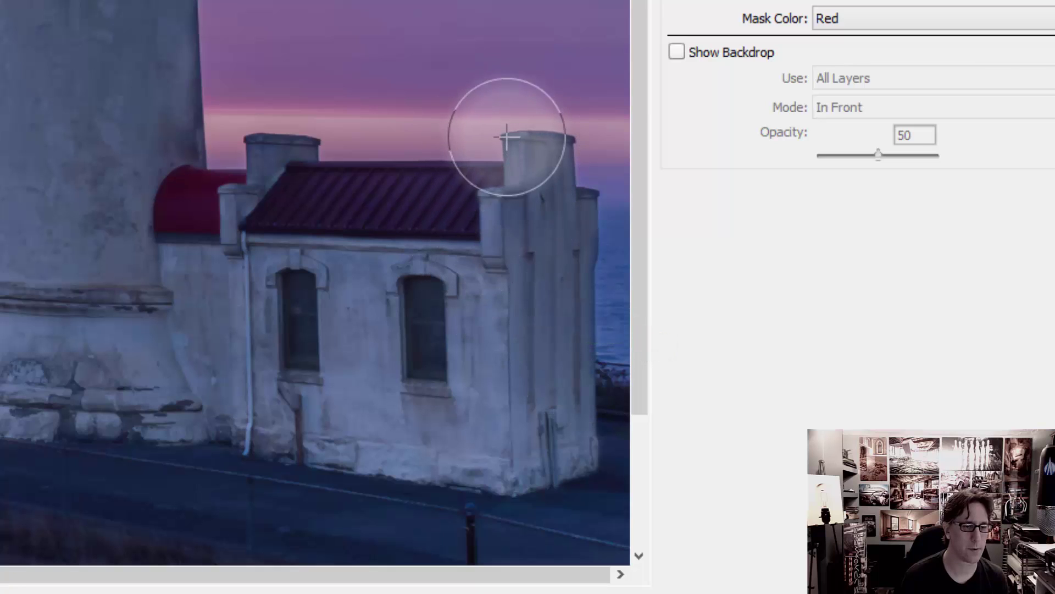
pyautogui.press(']')
pyautogui.press(']')
pyautogui.press(']')
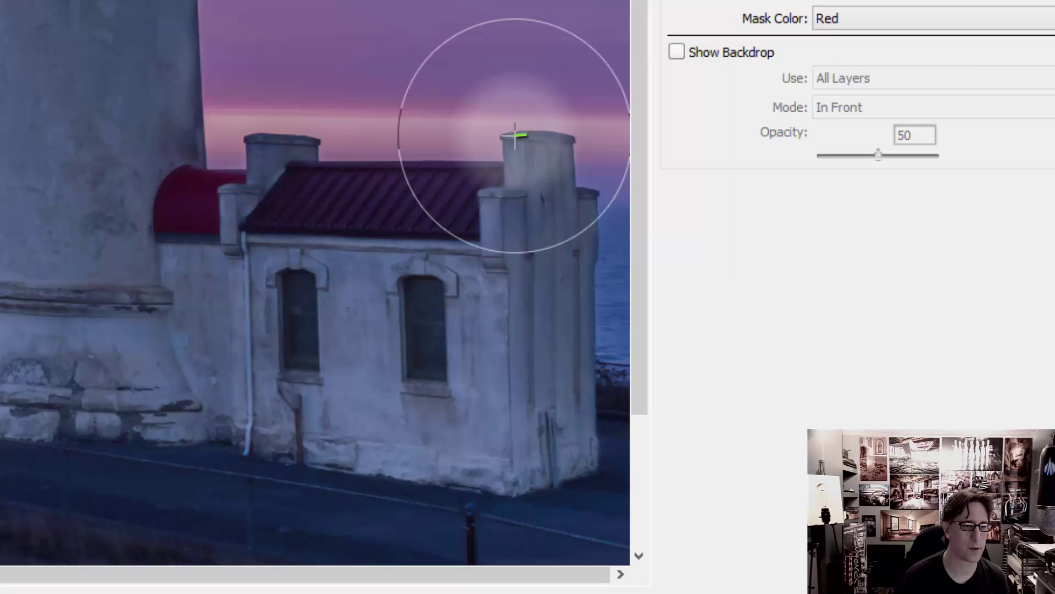
pyautogui.moveTo(515, 136); pyautogui.dragTo(518, 135)
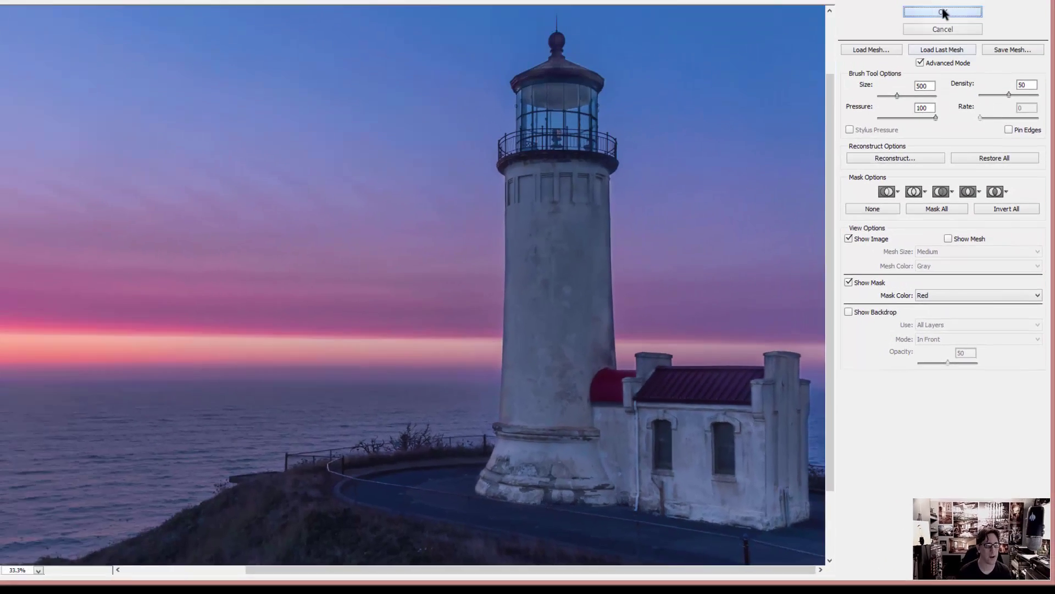
# Apply the Liquify corrections to Layer 1 and clear all guides
pyautogui.click(943, 37)
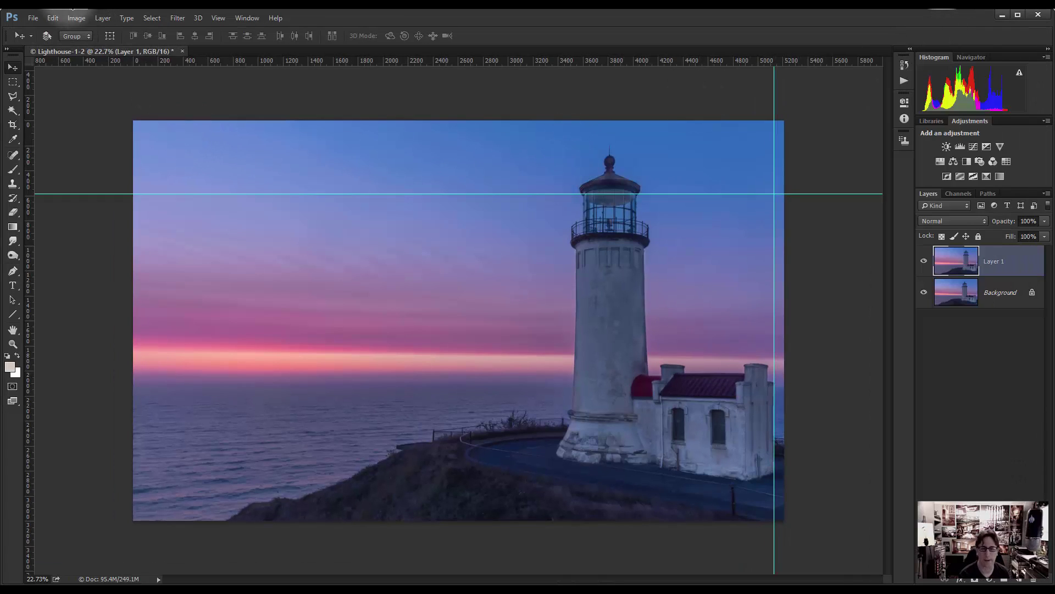
pyautogui.click(219, 18)
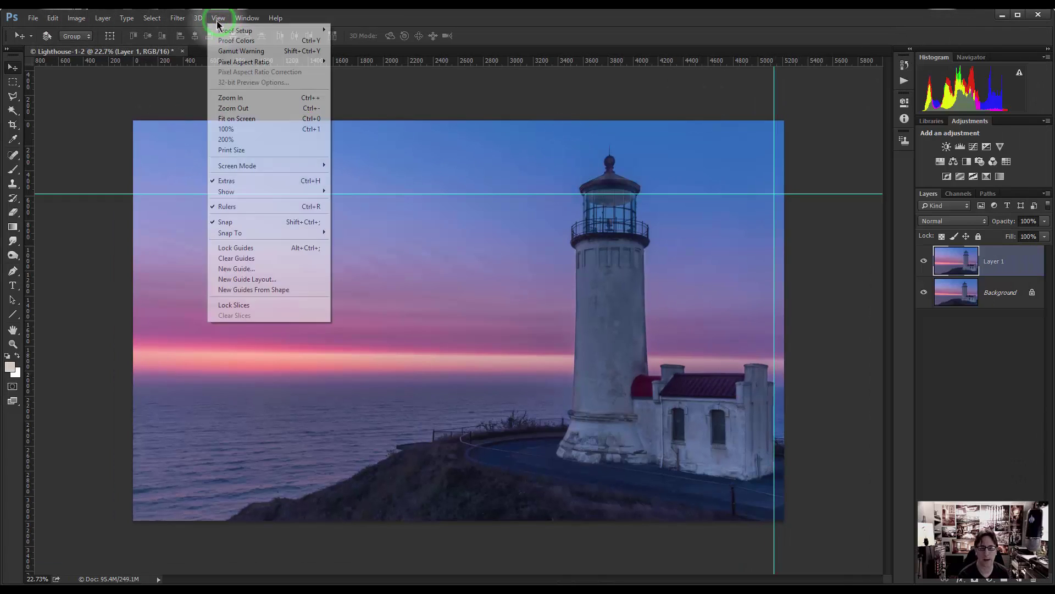
pyautogui.click(245, 261)
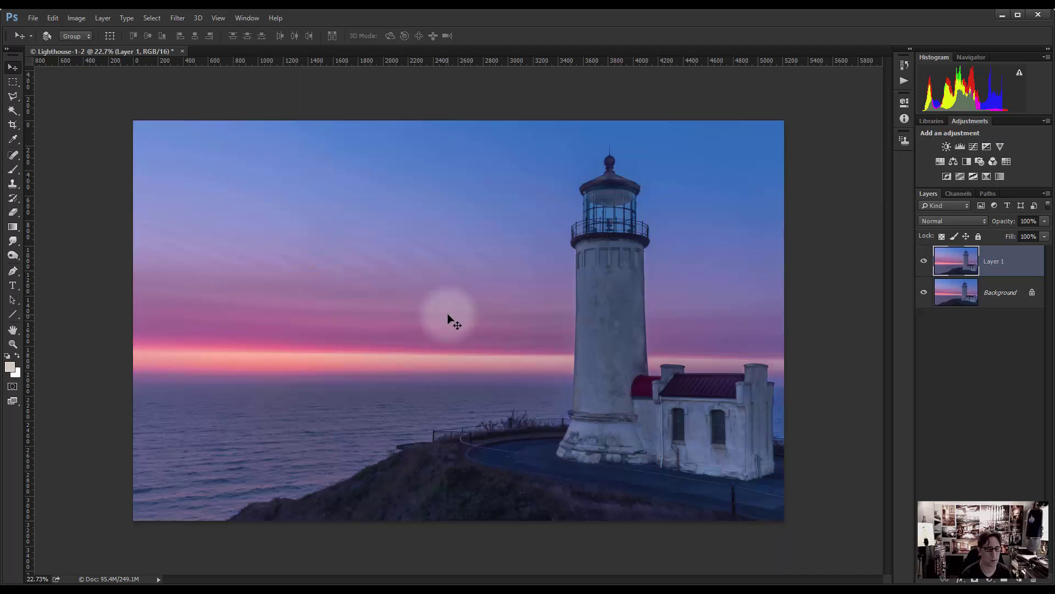